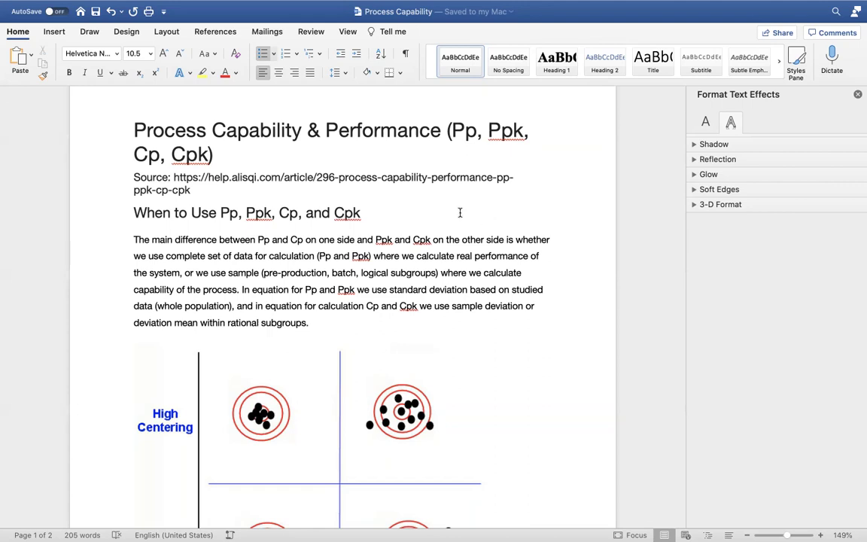
Step: Scroll the document to the High/Low Centering versus Low/High Spread target chart
scroll(343, 271, "down", 1)
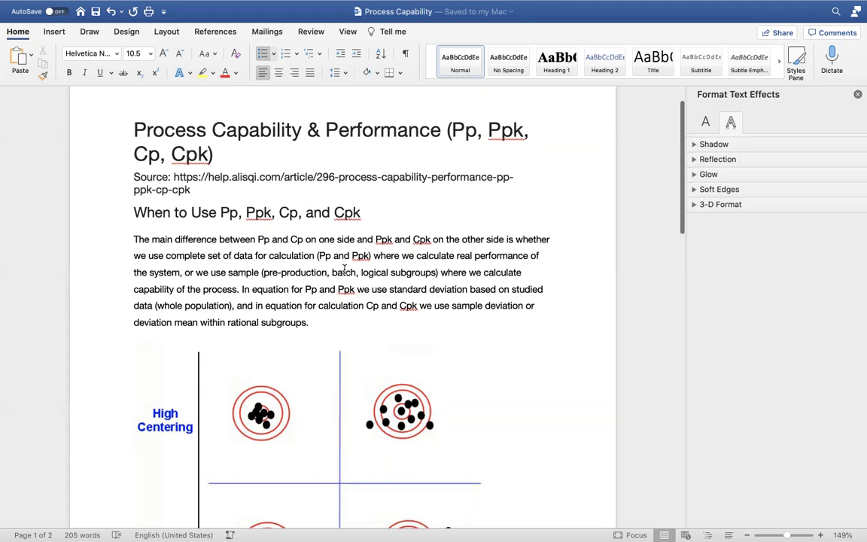
scroll(344, 271, "down", 5)
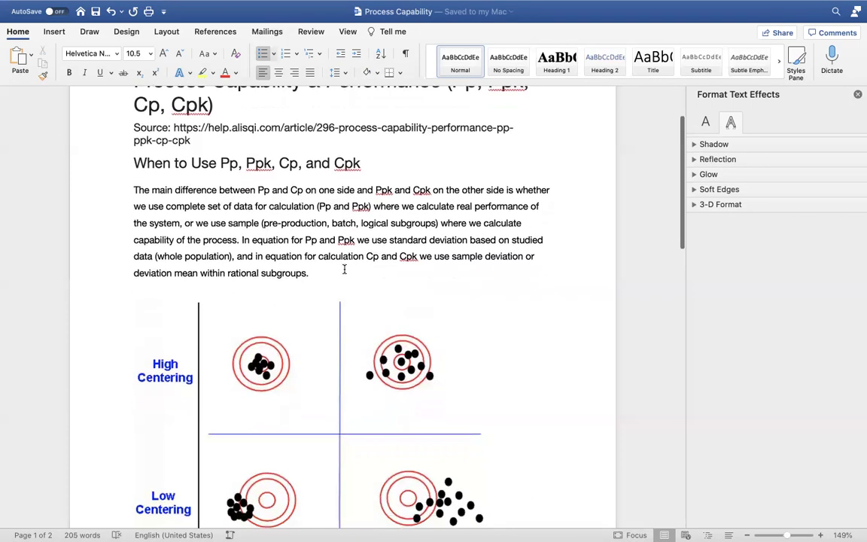
scroll(344, 271, "down", 3)
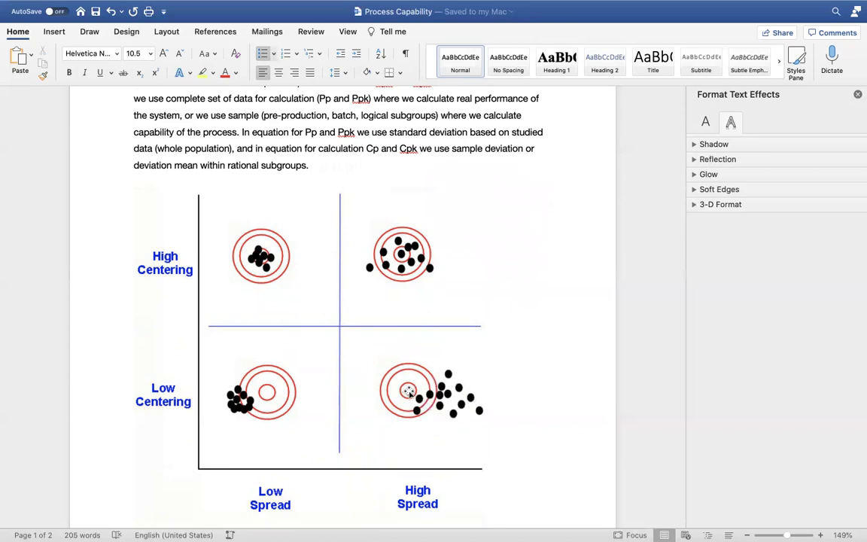
scroll(406, 392, "up", 1)
scroll(404, 394, "up", 3)
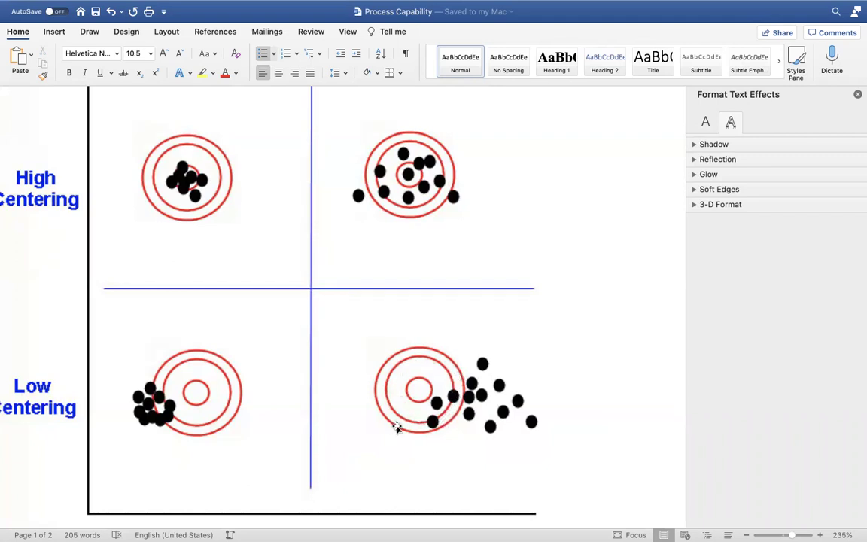
scroll(414, 380, "down", 3)
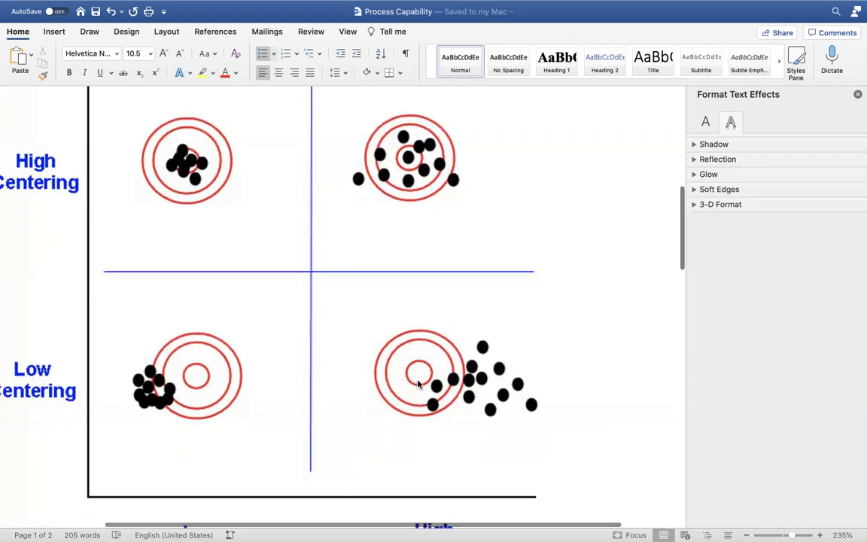
scroll(416, 383, "up", 3)
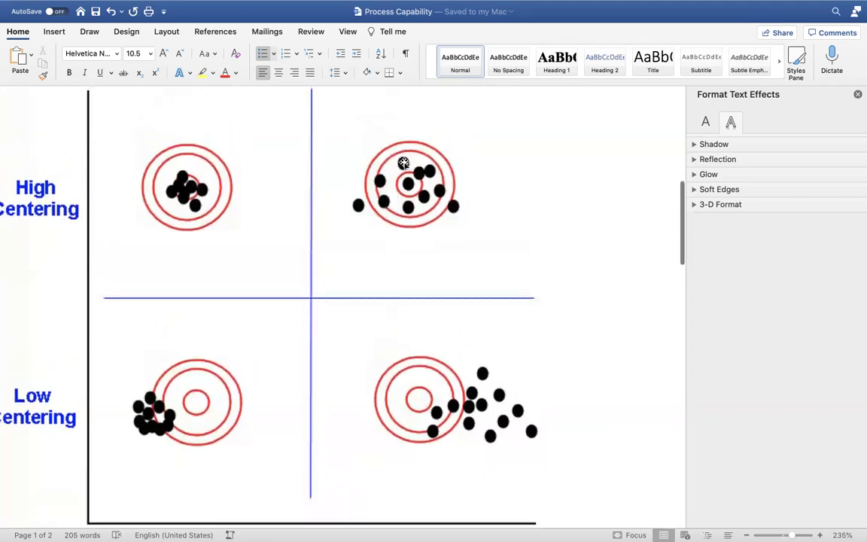
scroll(403, 213, "up", 1)
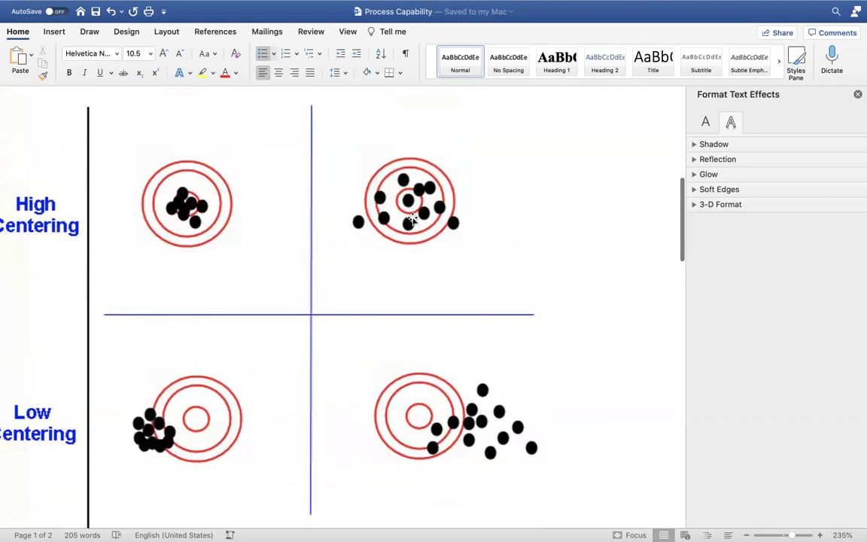
scroll(412, 216, "down", 3)
scroll(412, 218, "down", 2)
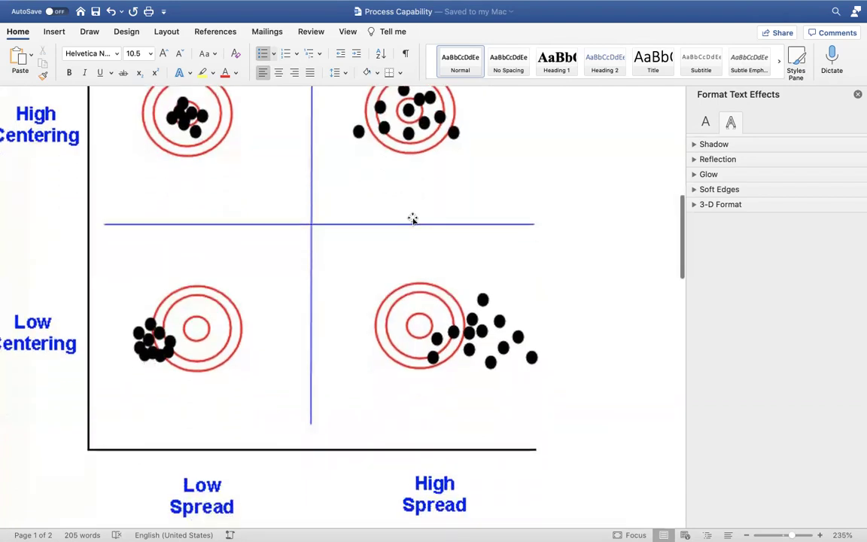
scroll(412, 218, "up", 2)
scroll(412, 218, "down", 5)
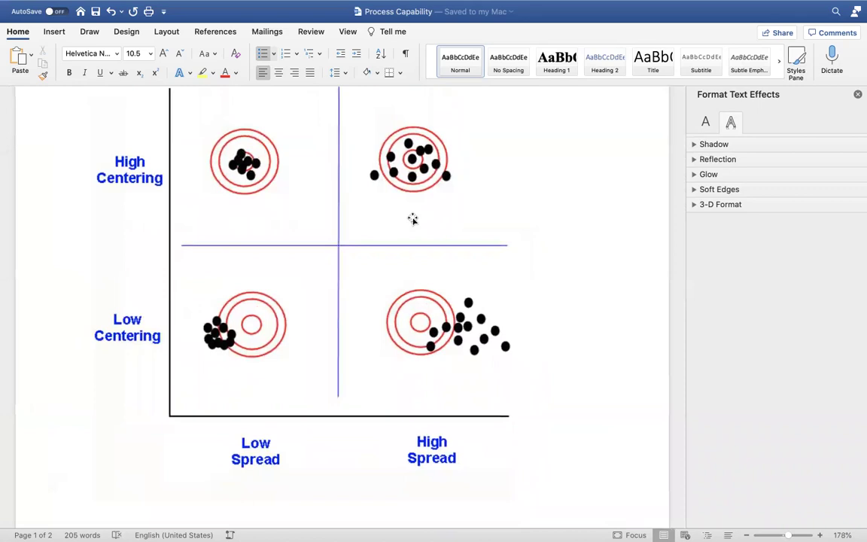
scroll(412, 219, "down", 2)
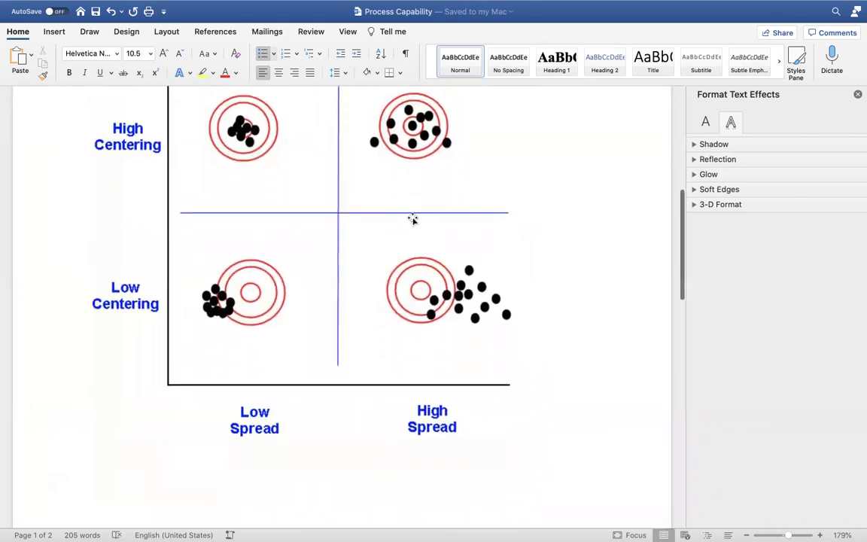
scroll(413, 218, "down", 1)
scroll(413, 218, "up", 2)
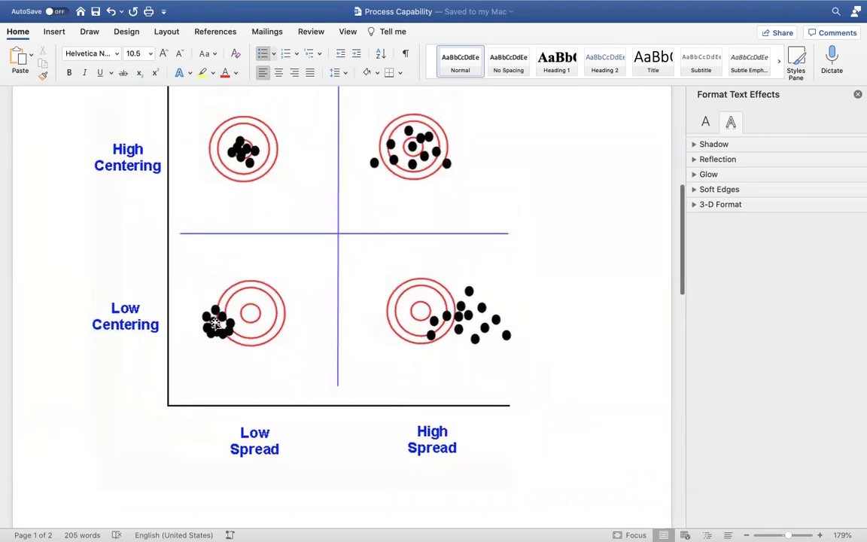
scroll(215, 324, "up", 5)
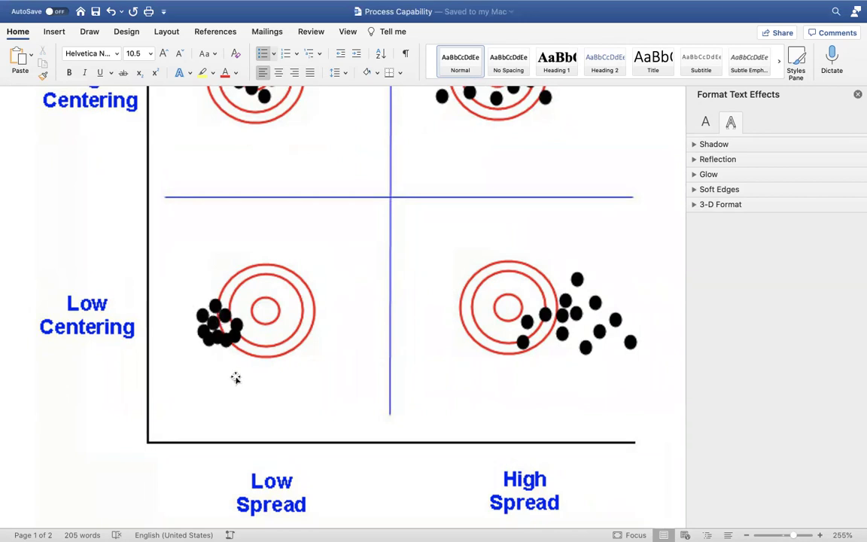
scroll(235, 280, "up", 5)
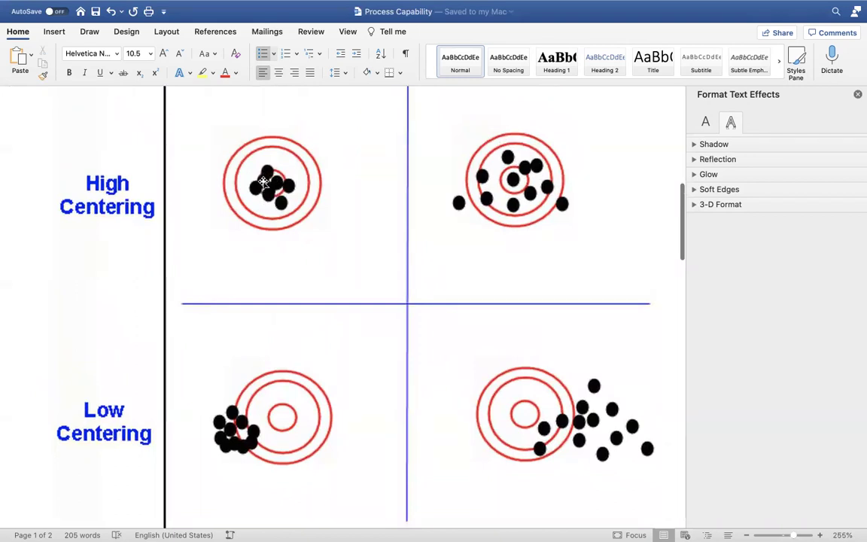
left_click_drag(258, 183, 258, 195)
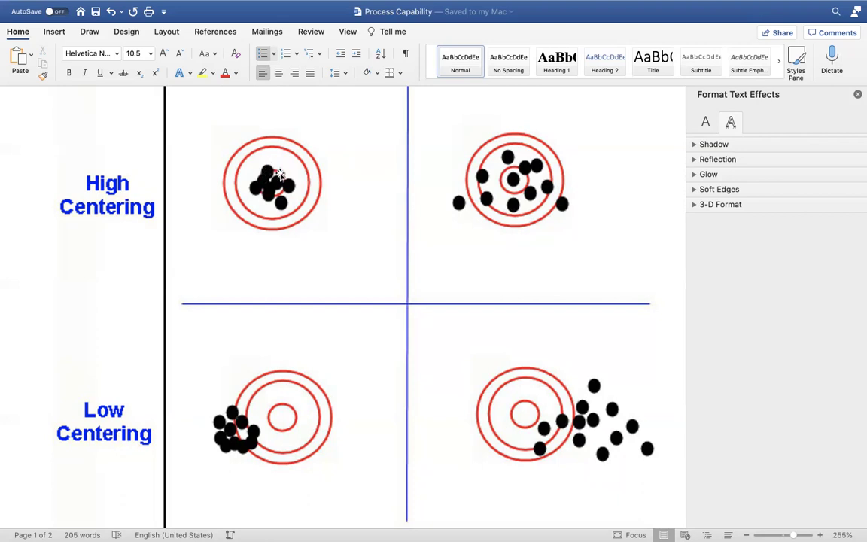
scroll(283, 176, "up", 2)
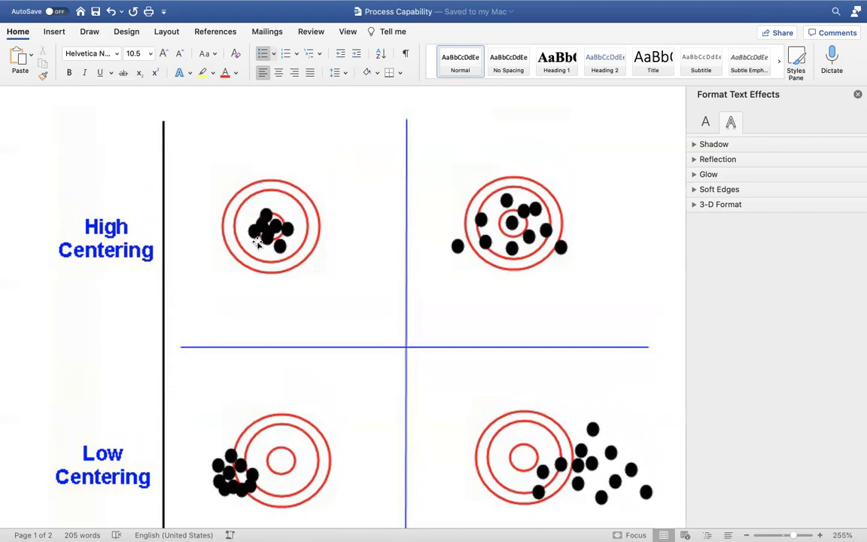
scroll(256, 241, "down", 5)
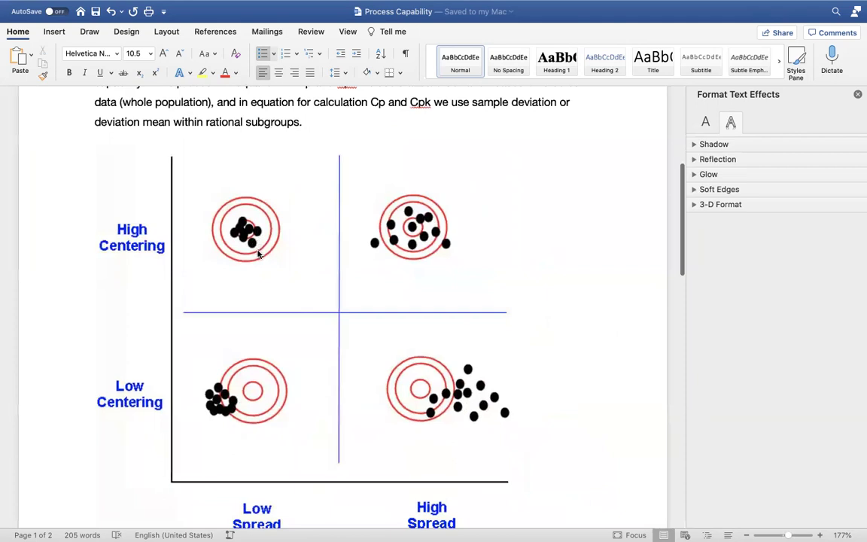
Step: Scroll to the 'How to interpreted capability indicators?' section on page 2
scroll(256, 243, "up", 2)
scroll(257, 255, "up", 3)
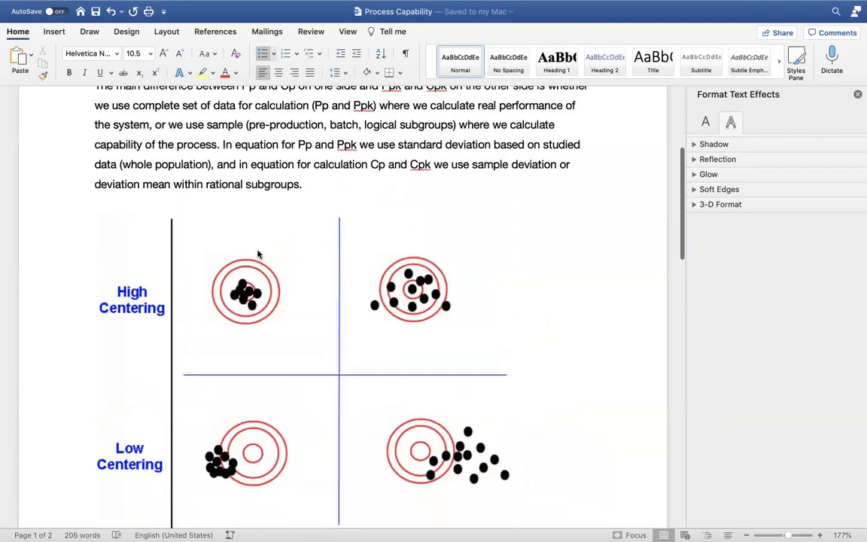
scroll(258, 251, "down", 2)
scroll(259, 251, "up", 1)
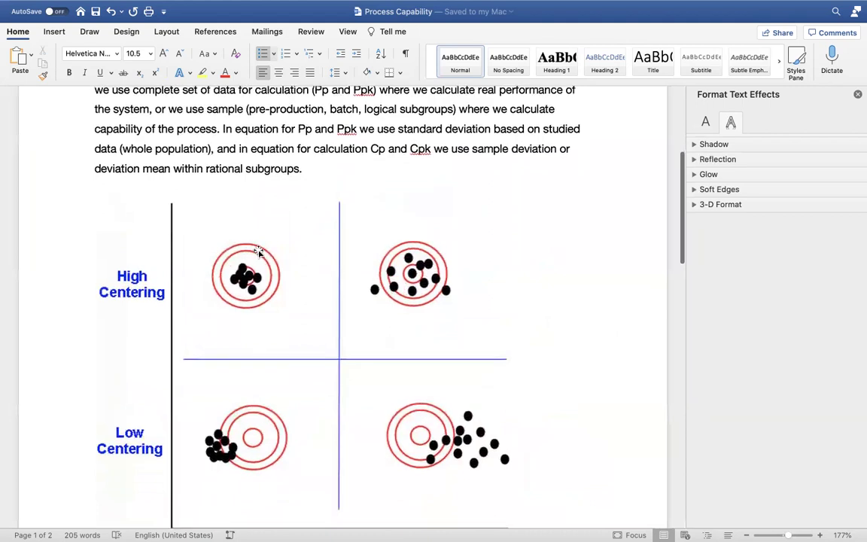
scroll(258, 252, "up", 1)
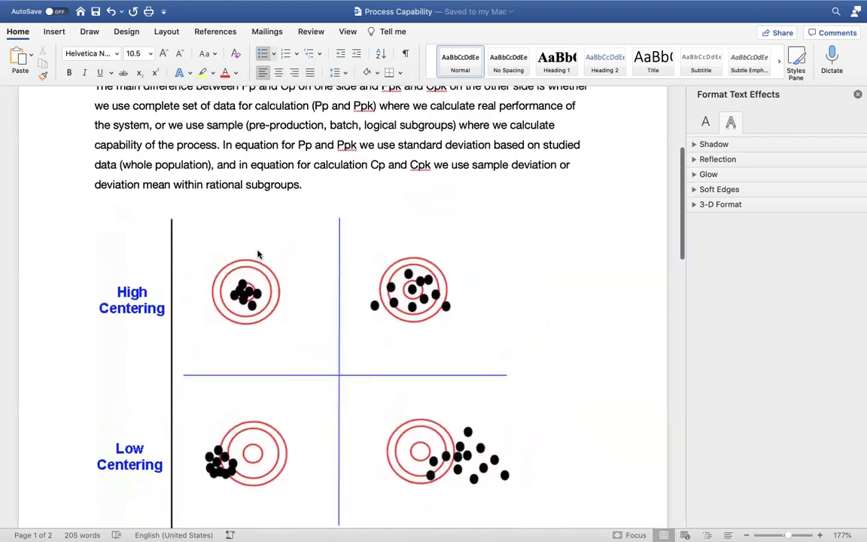
scroll(258, 251, "down", 20)
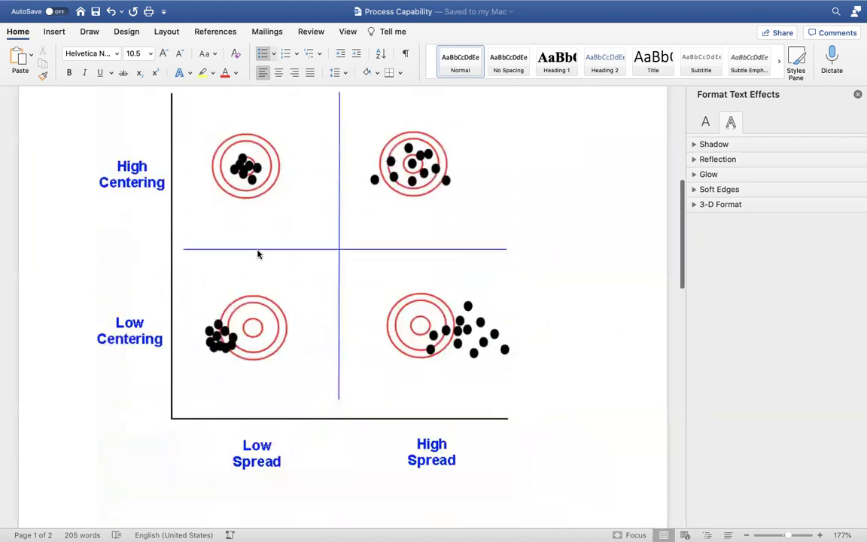
scroll(258, 250, "down", 4)
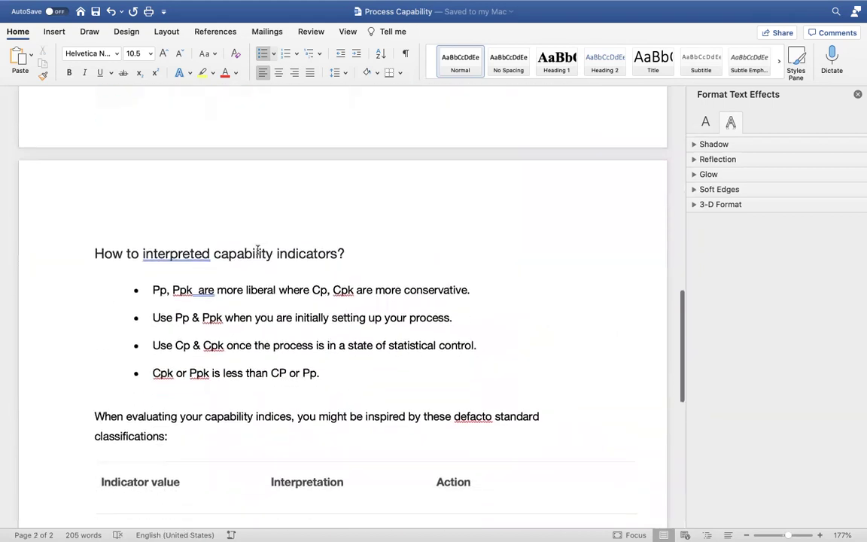
scroll(258, 251, "down", 4)
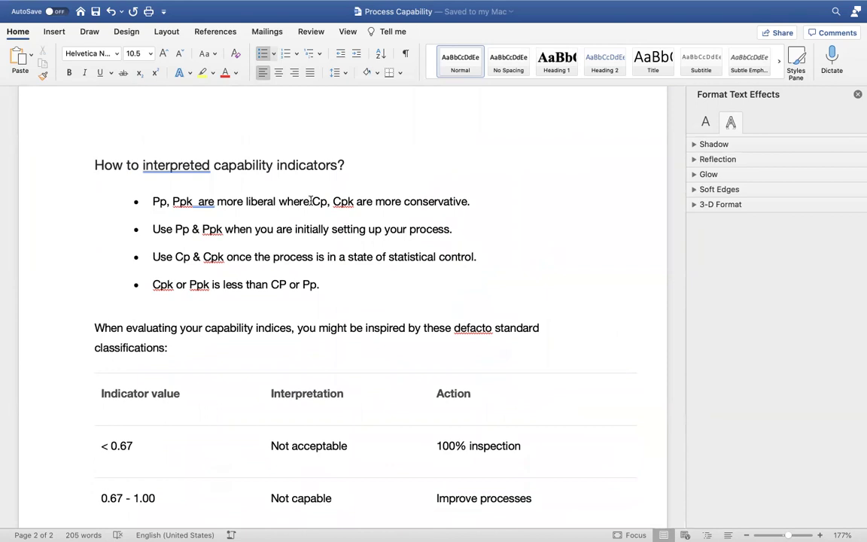
Step: Highlight 'Cp, Cpk' and 'Pp, Ppk' in the first bullet
left_click_drag(313, 200, 355, 201)
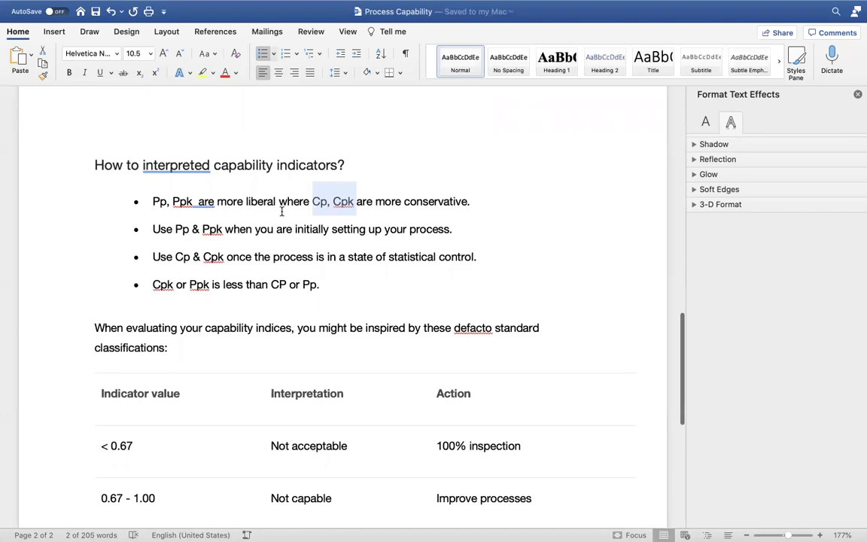
scroll(281, 212, "up", 1)
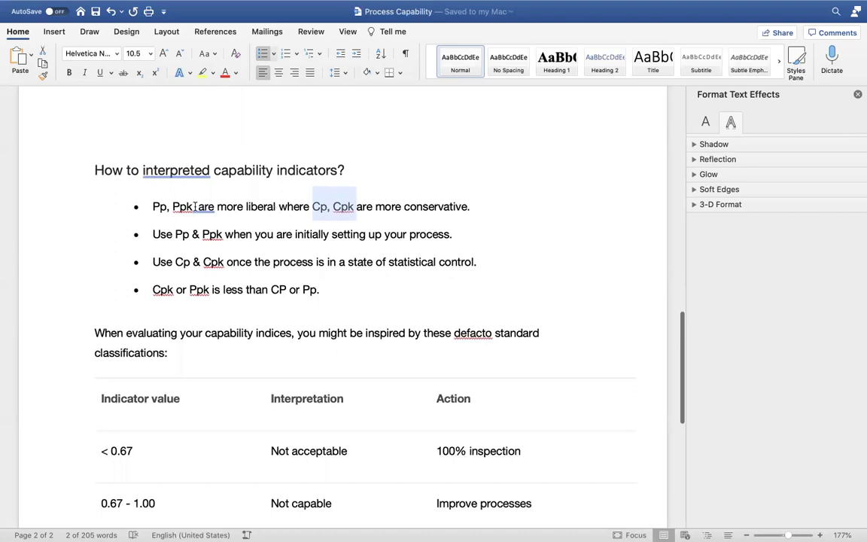
left_click_drag(196, 207, 160, 208)
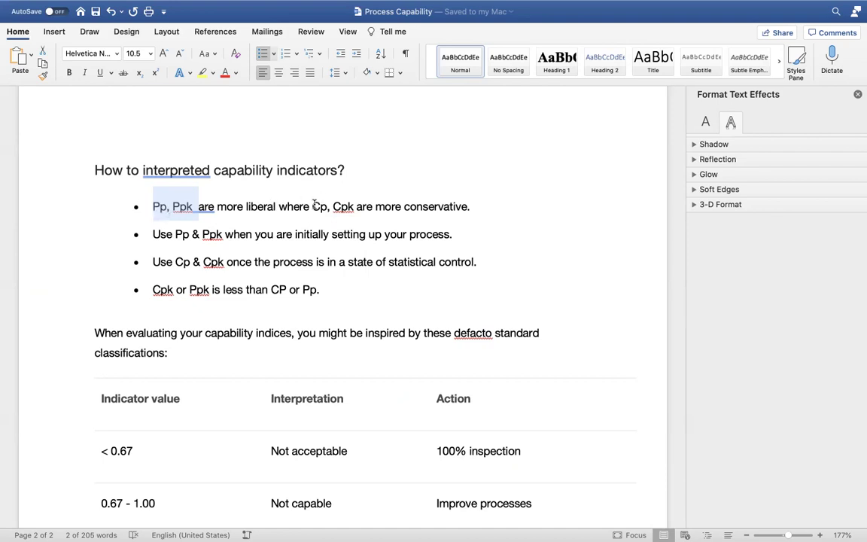
left_click_drag(313, 206, 350, 206)
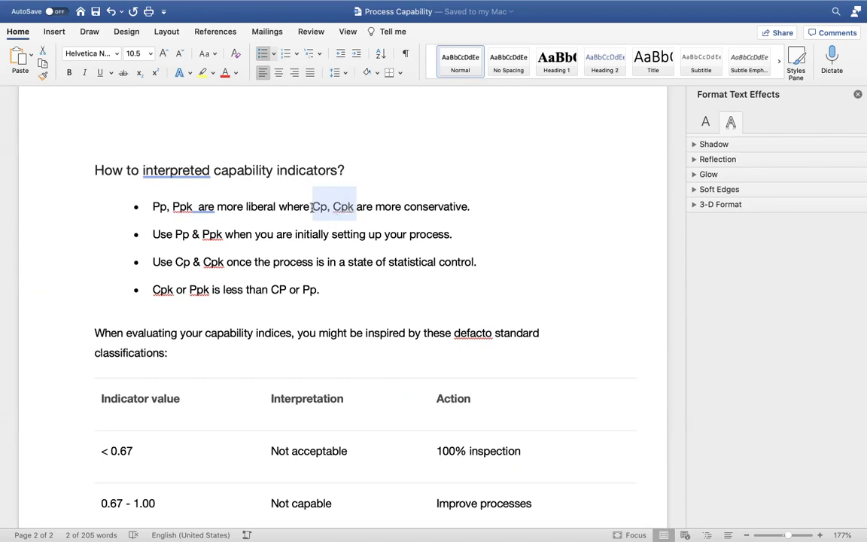
Step: Scroll to the classification table and select the 1.33 - 1.67 Acceptable row
scroll(312, 206, "down", 5)
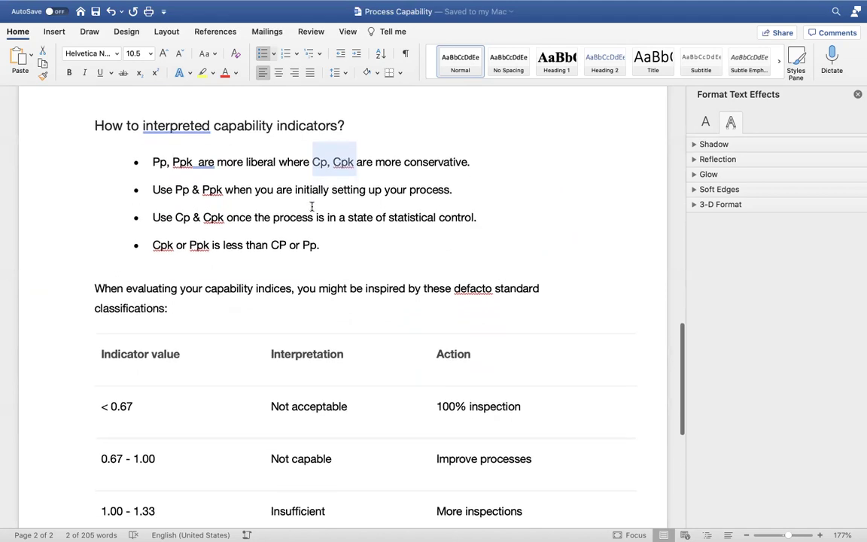
scroll(311, 206, "down", 4)
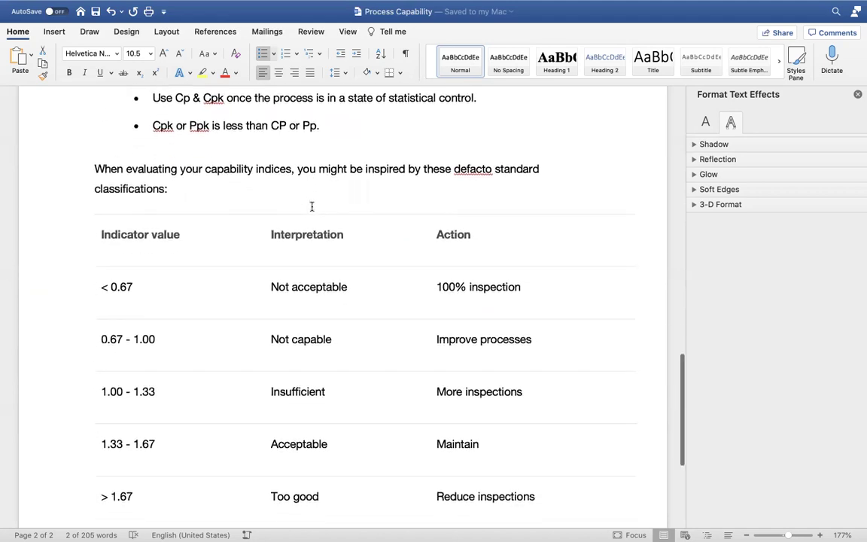
scroll(311, 206, "down", 4)
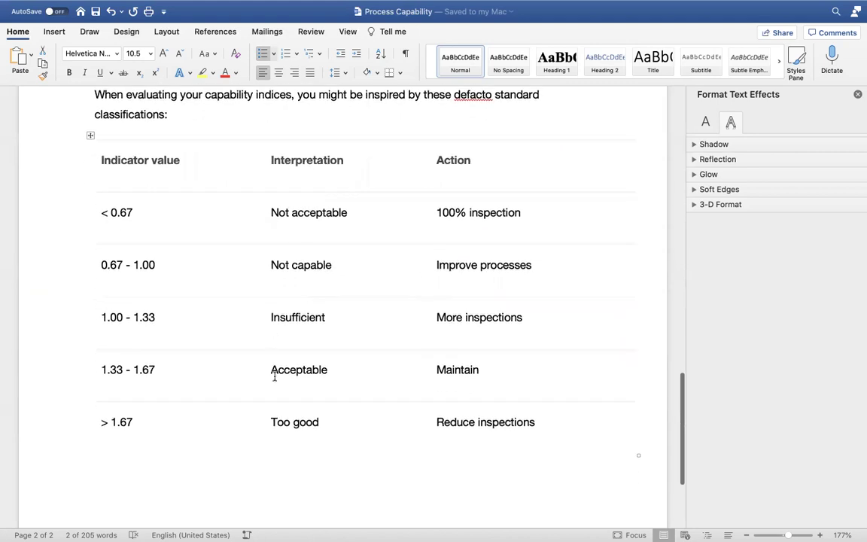
scroll(273, 370, "up", 1)
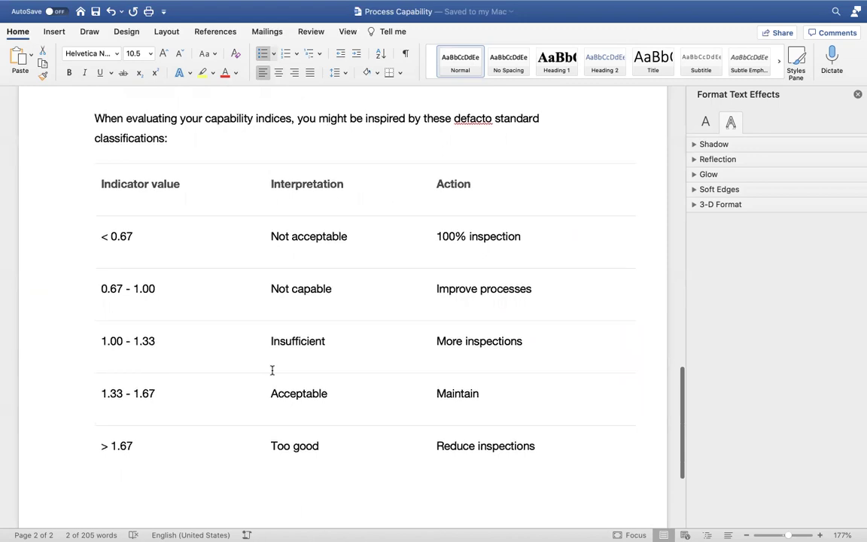
scroll(273, 370, "down", 1)
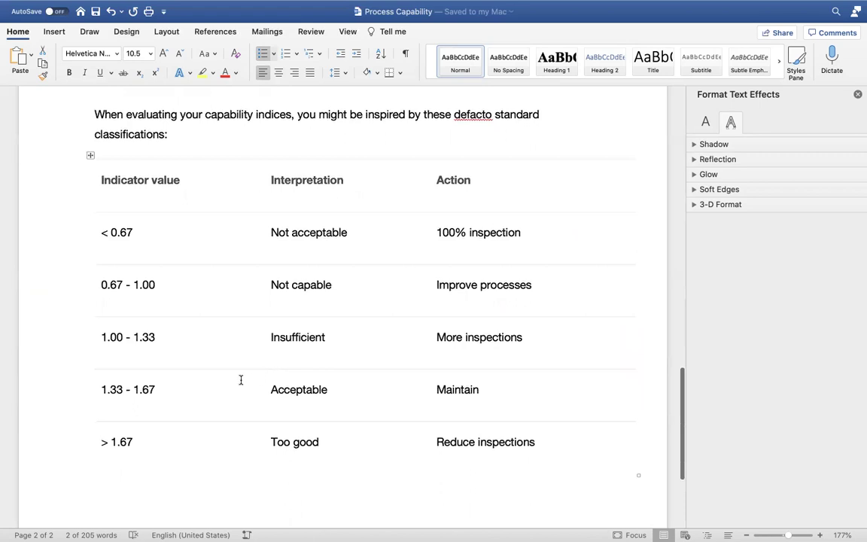
left_click_drag(103, 389, 446, 392)
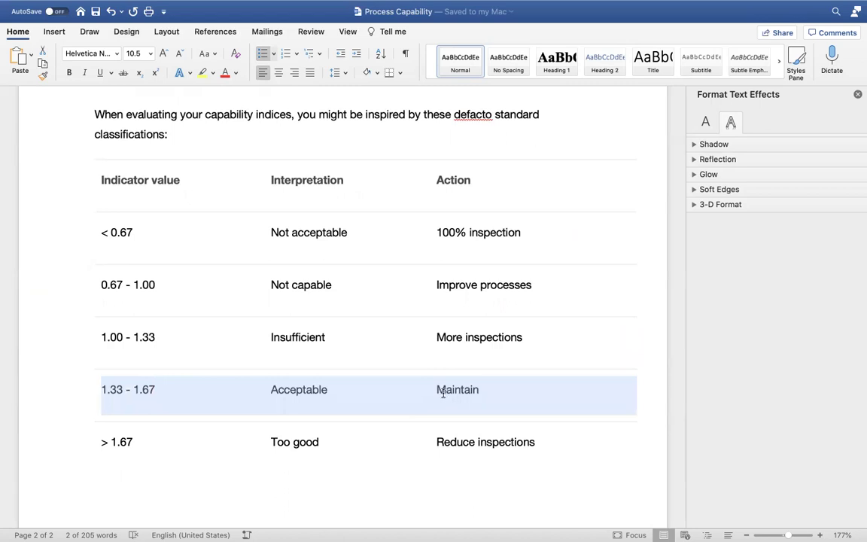
left_click_drag(442, 391, 441, 389)
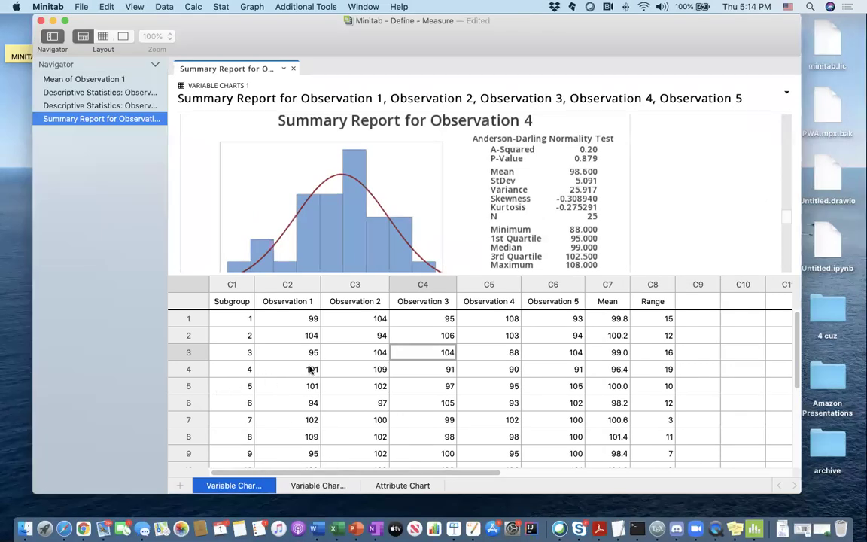
Step: Browse the Observation 1–5 values through the 25 subgroup rows of the worksheet
left_click(308, 339)
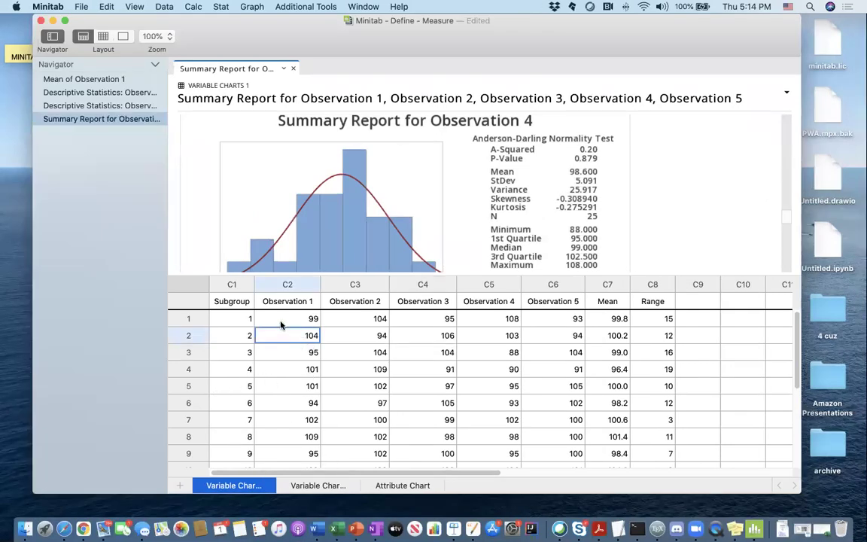
scroll(283, 385, "down", 2)
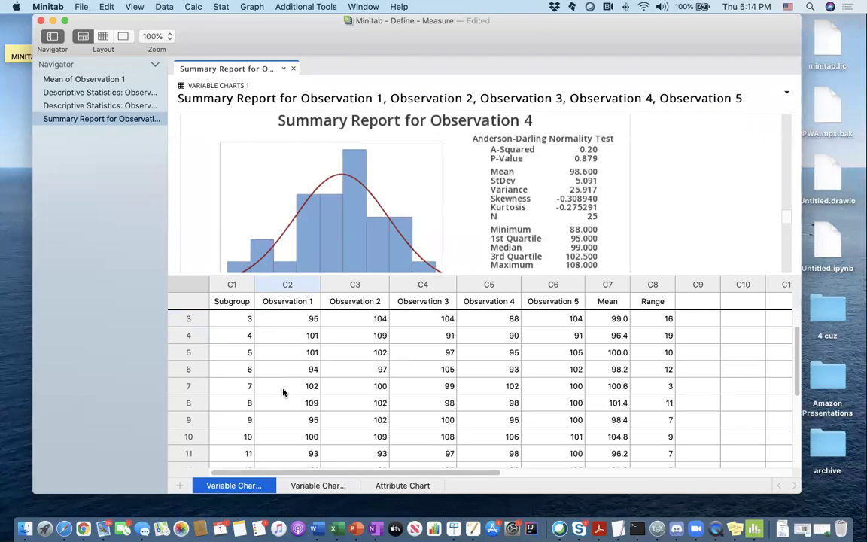
left_click(283, 388)
left_click_drag(793, 363, 793, 462)
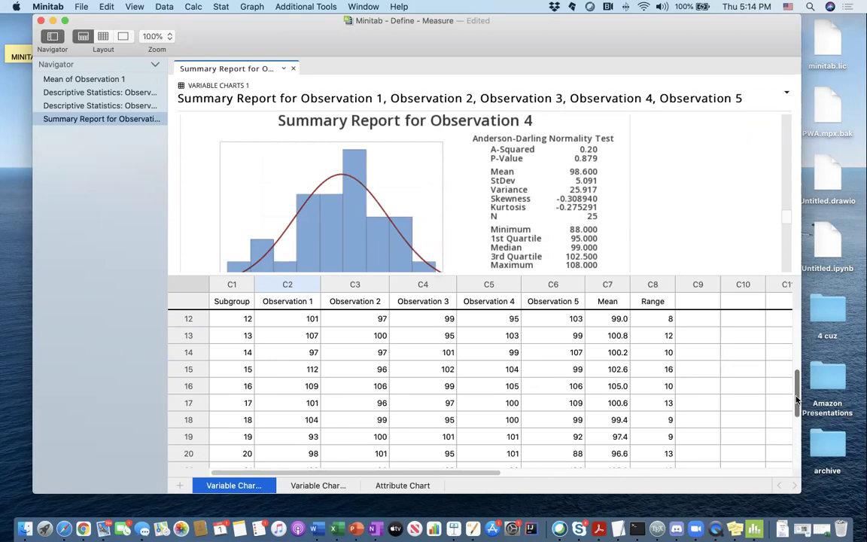
scroll(794, 421, "down", 5)
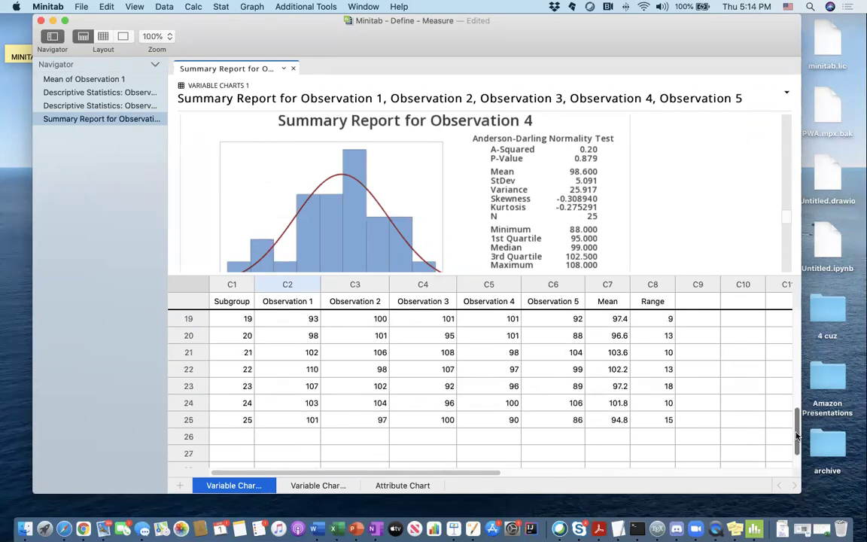
scroll(718, 377, "up", 9)
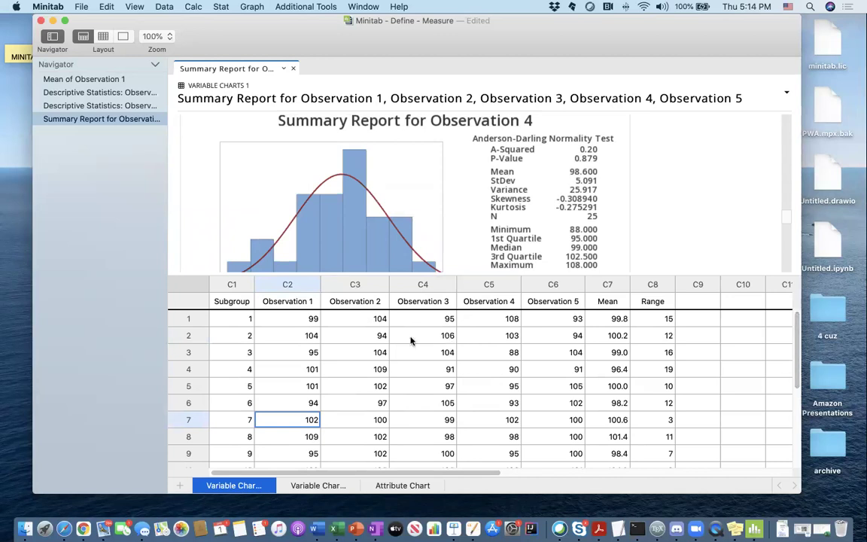
left_click(285, 318)
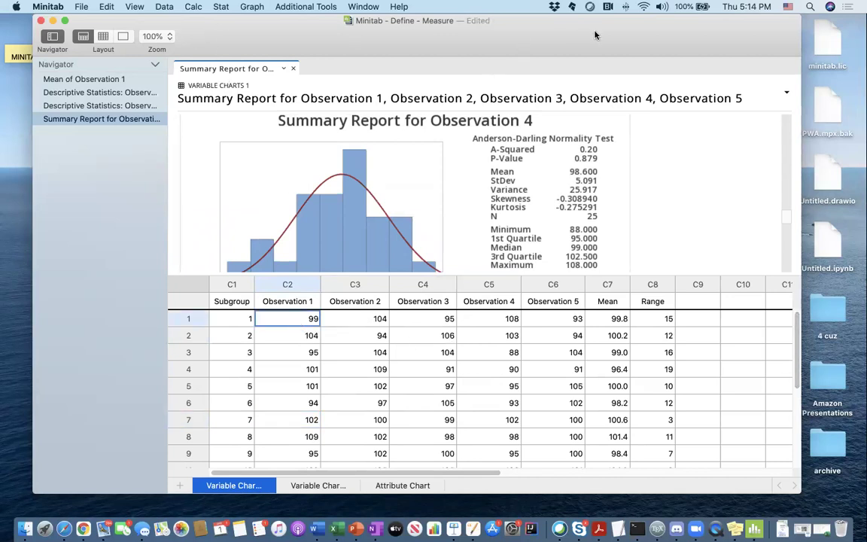
left_click(354, 335)
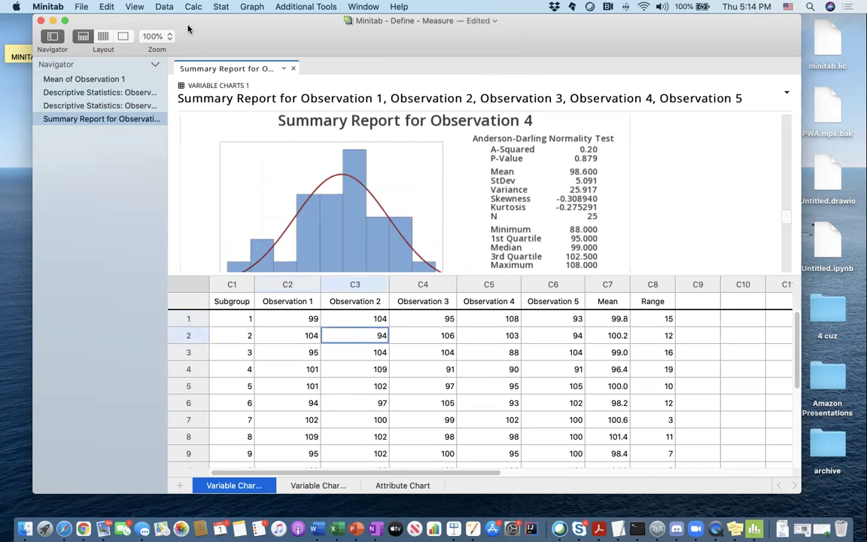
Step: Bring up the Stat menu of analysis categories
left_click(218, 7)
left_click(218, 7)
left_click(217, 9)
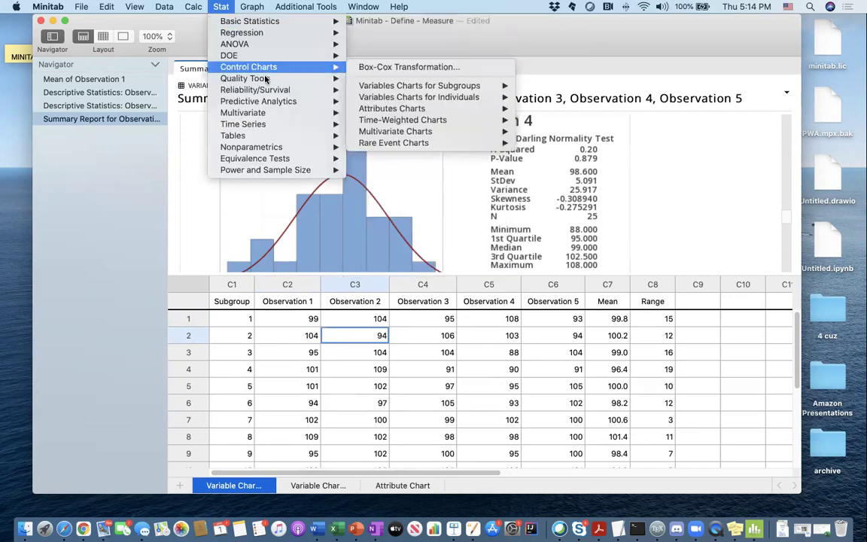
mouse_move(265, 79)
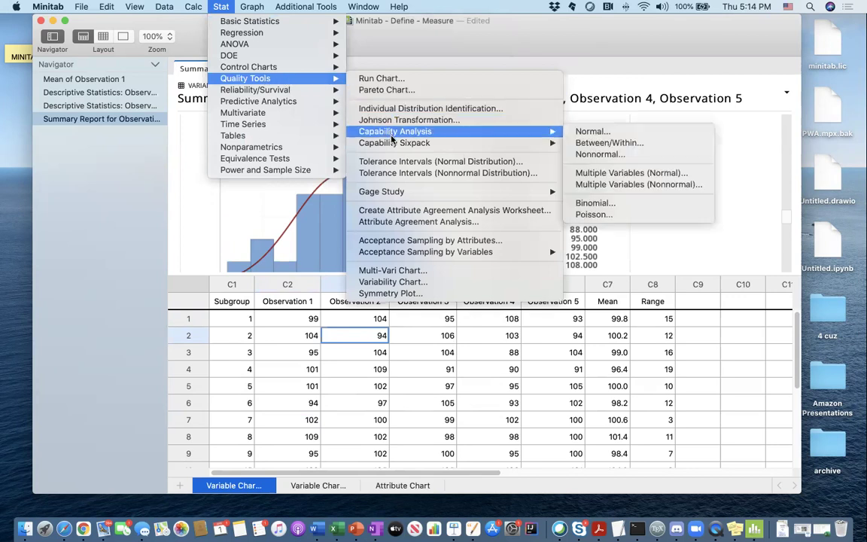
mouse_move(395, 144)
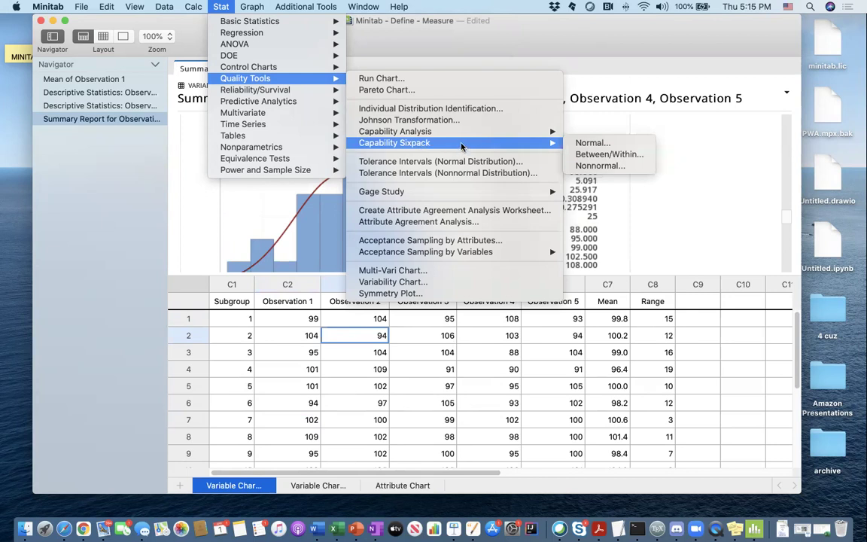
mouse_move(451, 134)
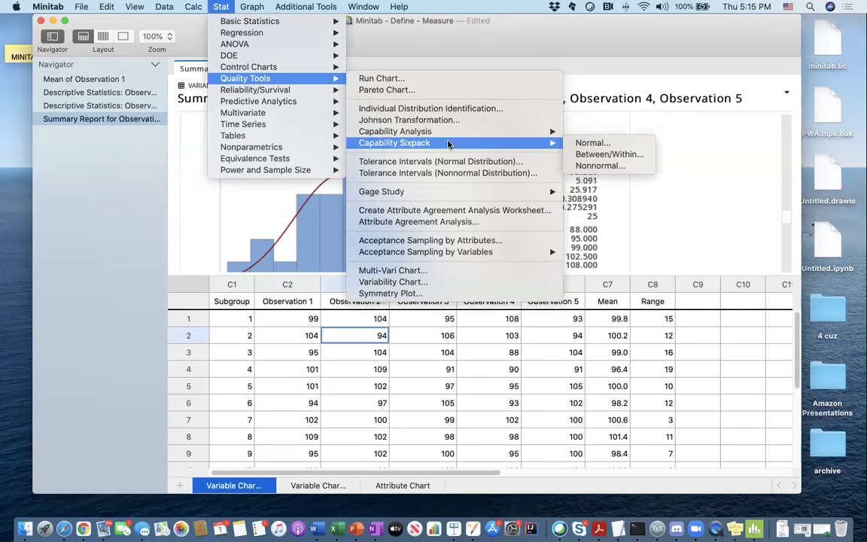
left_click(583, 145)
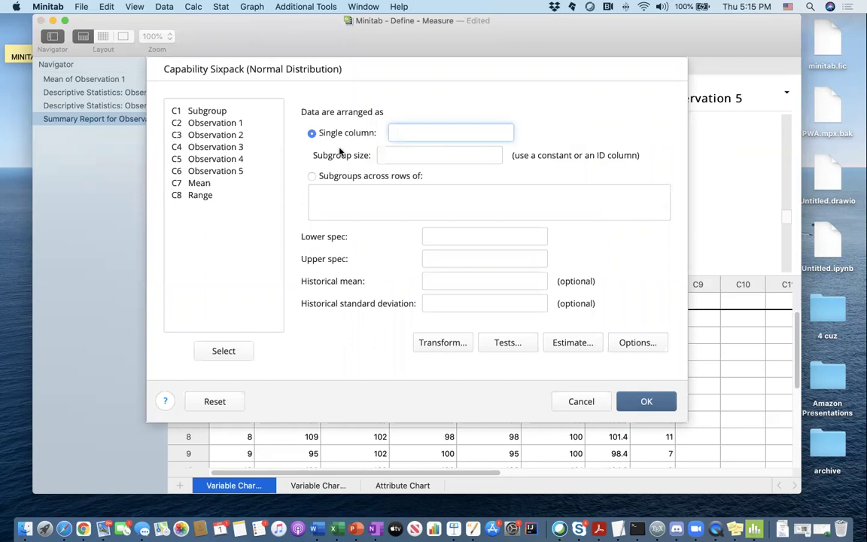
left_click(565, 401)
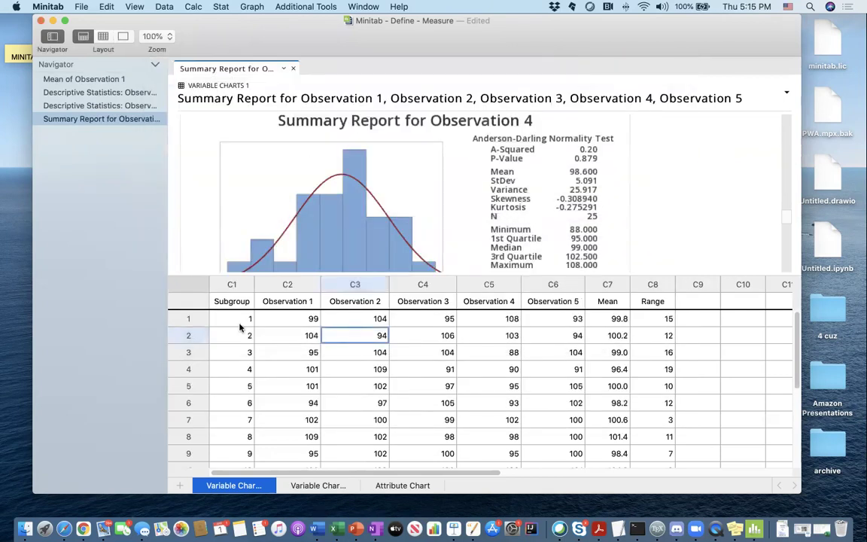
Step: Select row 1's observations and start a Capability Sixpack (Normal Distribution) analysis
left_click(218, 319)
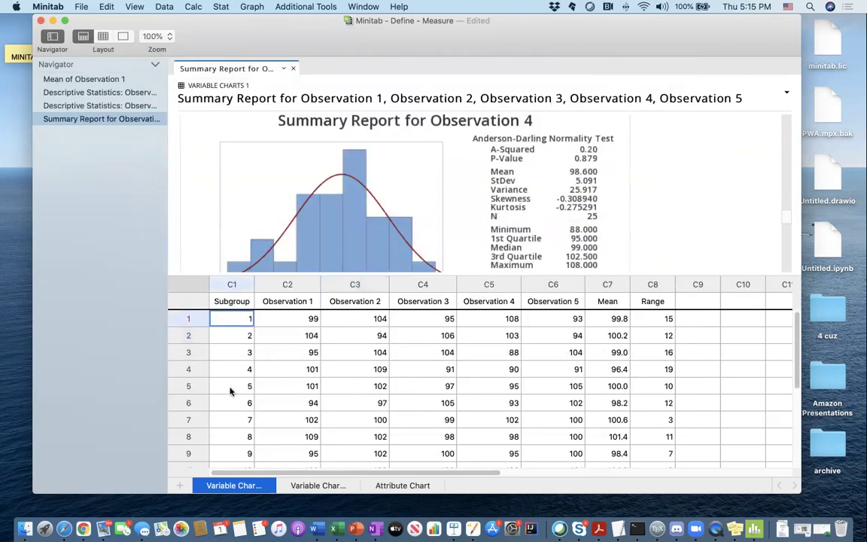
left_click_drag(277, 319, 490, 318)
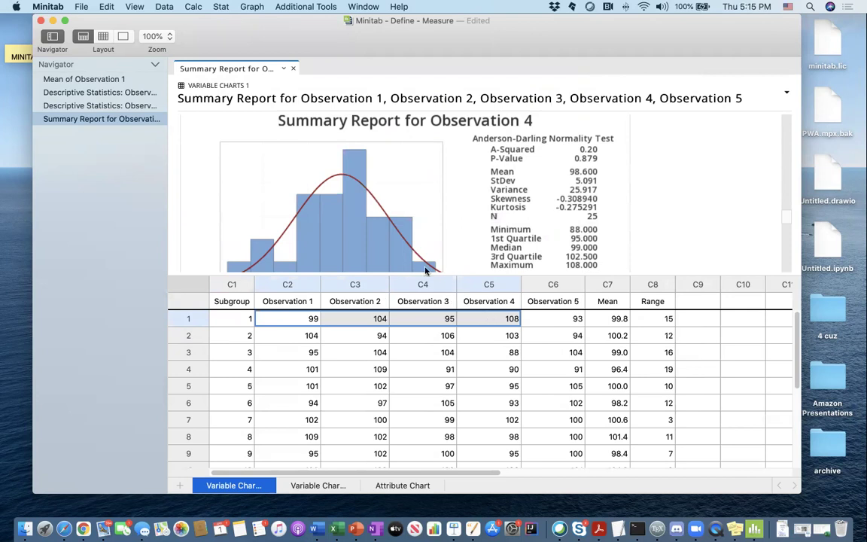
left_click(220, 7)
mouse_move(228, 20)
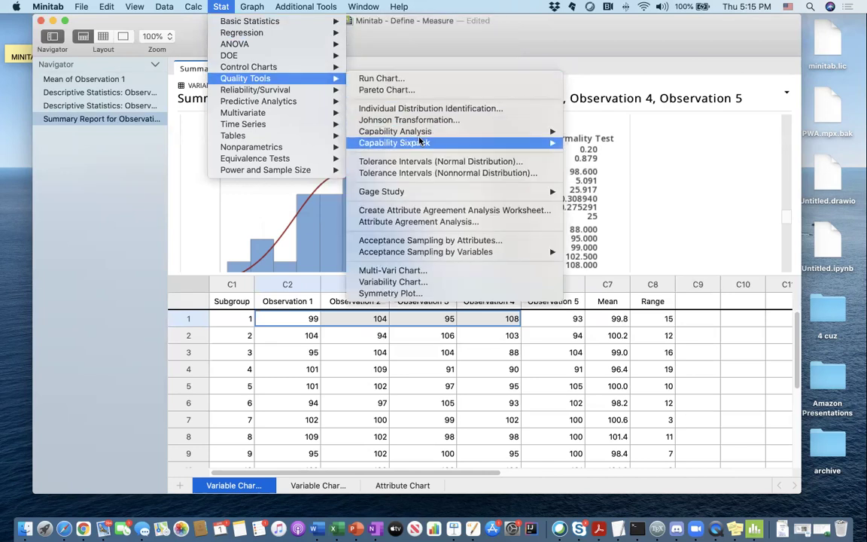
mouse_move(421, 144)
left_click(602, 143)
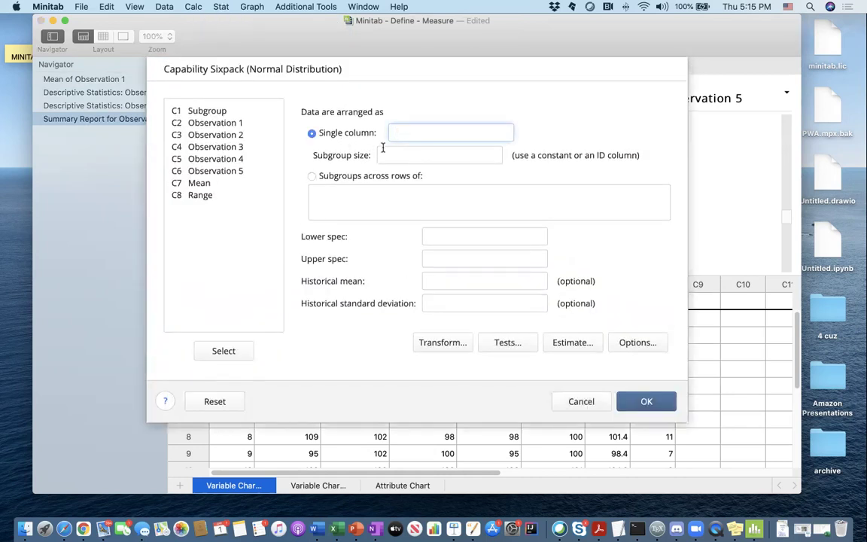
Step: Set subgroups across rows to Observation 1 through Observation 5
left_click(313, 177)
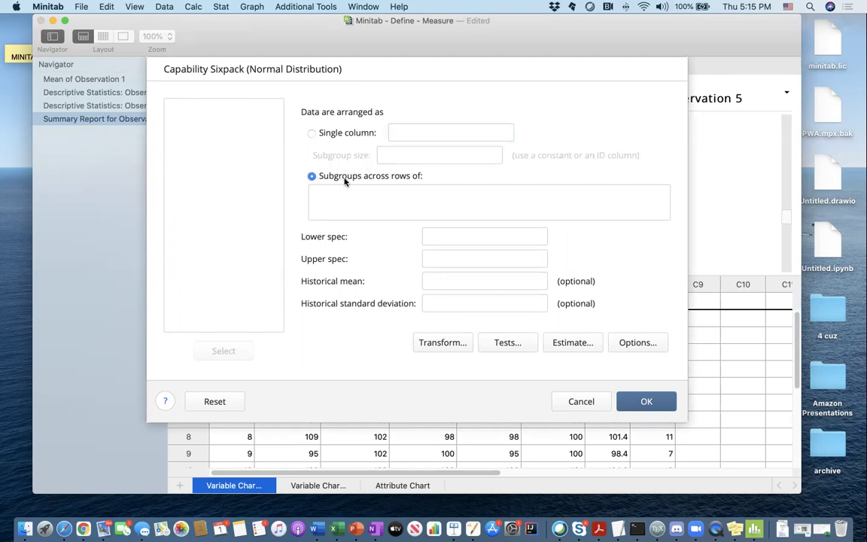
left_click(373, 192)
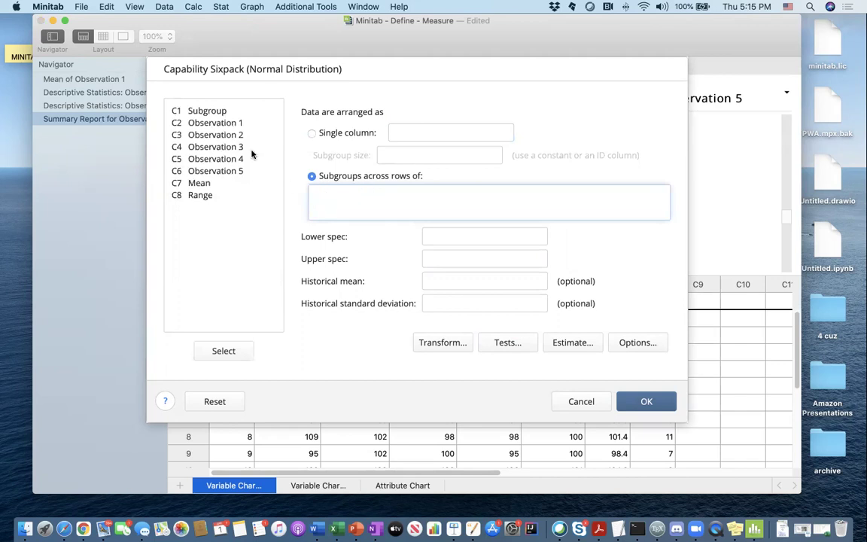
double_click(222, 123)
left_click(226, 136)
double_click(226, 136)
double_click(226, 148)
double_click(224, 160)
left_click(227, 171)
double_click(226, 172)
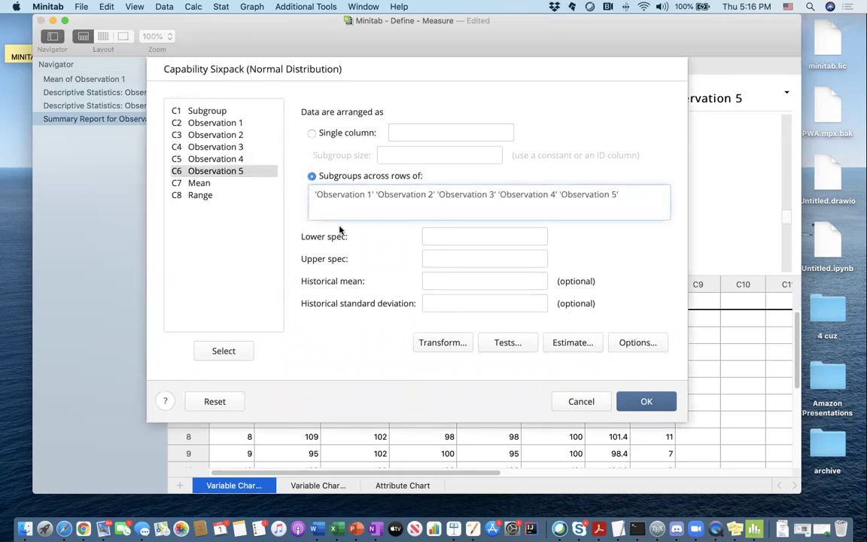
Step: Run the sixpack with lower spec 85 and upper spec 115, showing the report alone
left_click(464, 236)
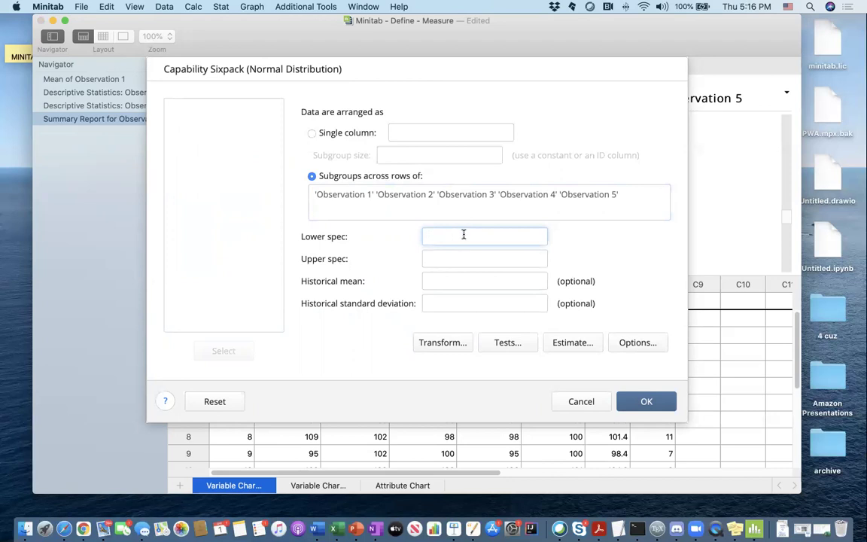
type("85")
left_click(458, 257)
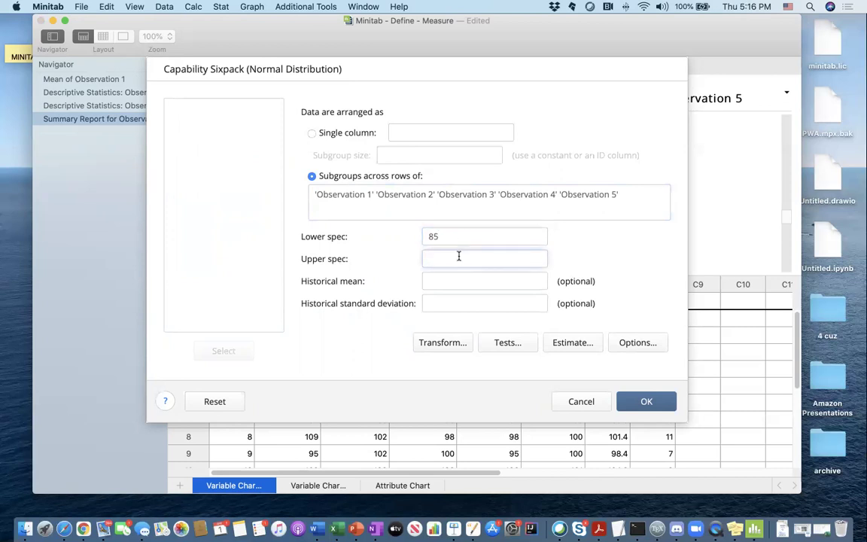
type("115")
left_click(642, 403)
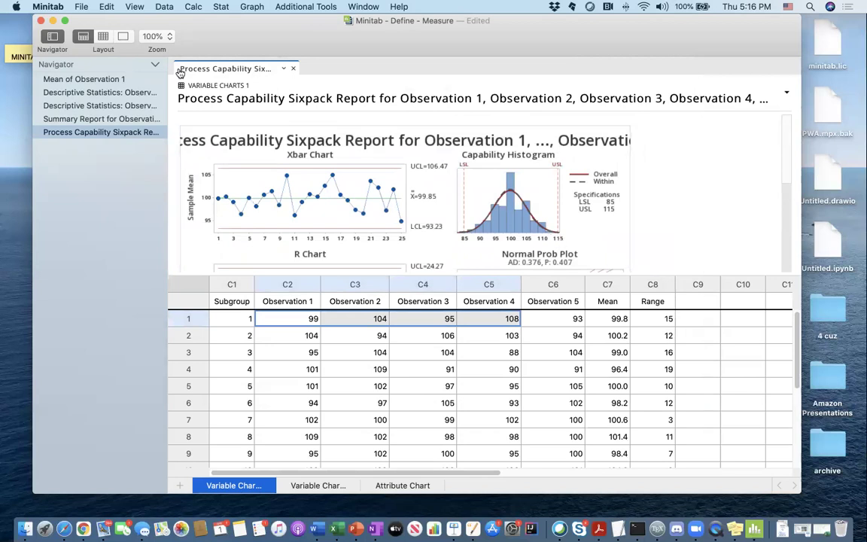
left_click(123, 36)
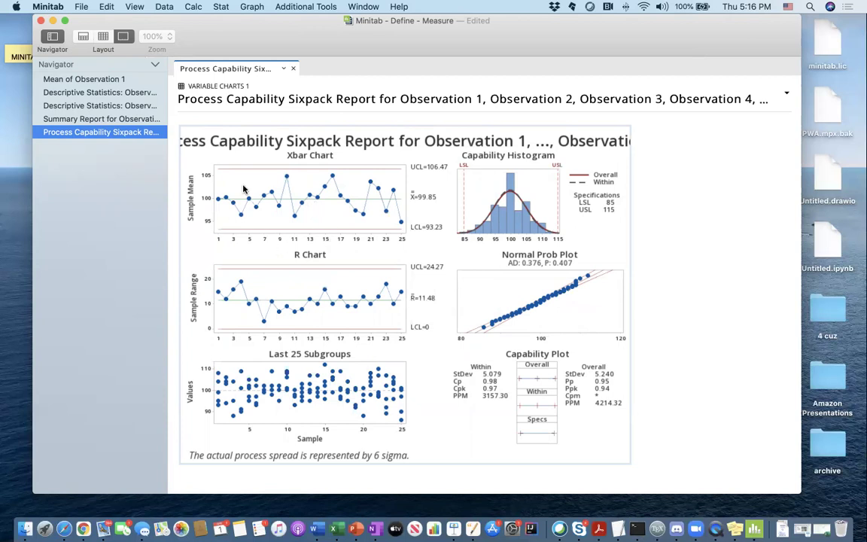
Step: Select the sixpack graph and drag its right border outward to widen it
left_click(565, 223)
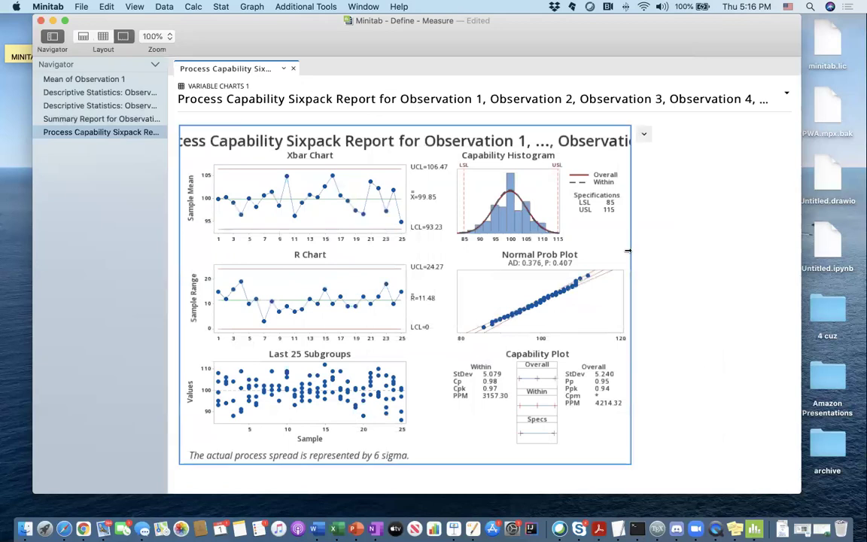
left_click_drag(631, 249, 717, 249)
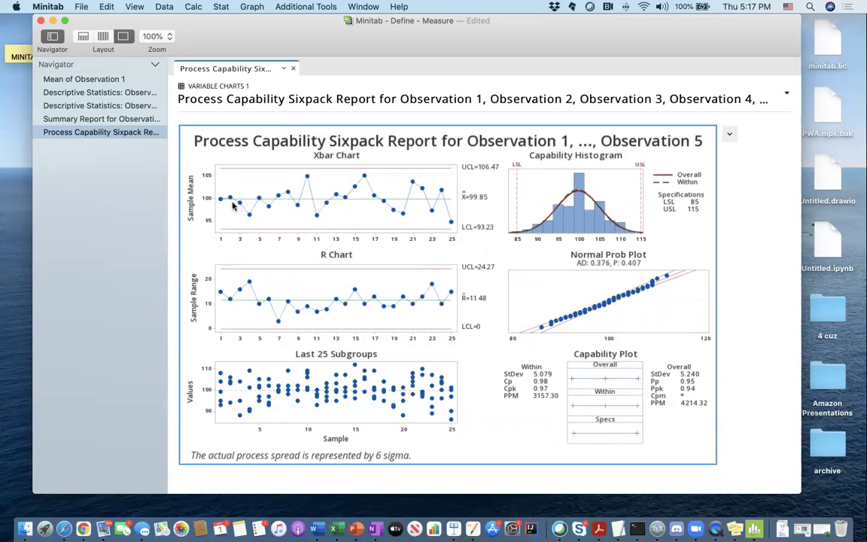
mouse_move(221, 201)
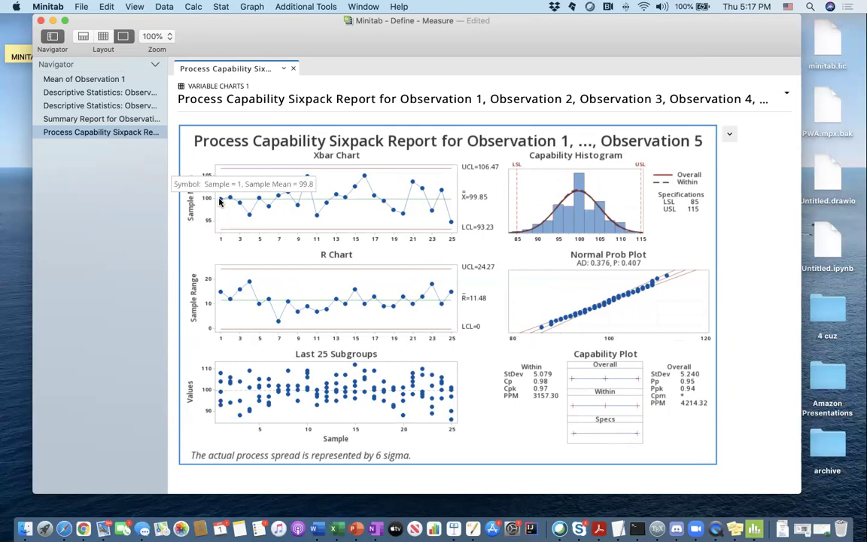
Step: Restore the worksheet below the report and compare subgroup 1's five observations with its 99.8 mean
left_click(82, 35)
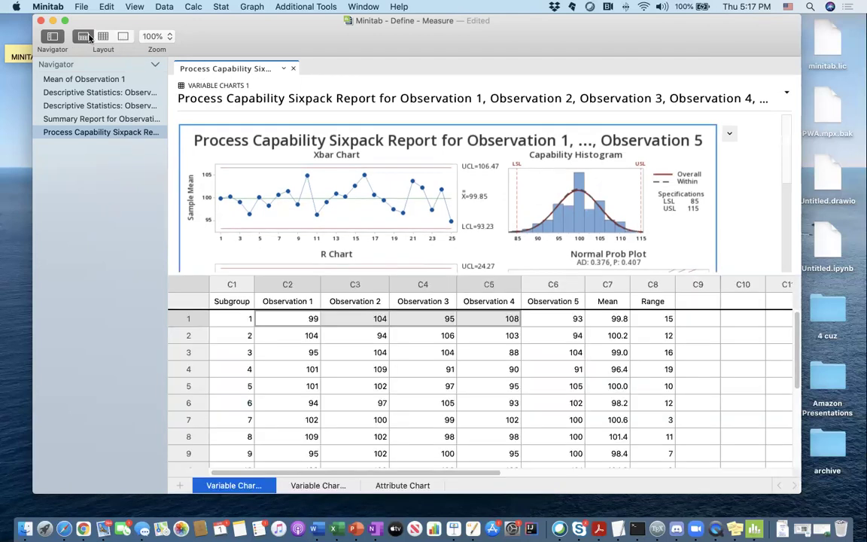
left_click(312, 318)
left_click_drag(314, 319, 511, 318)
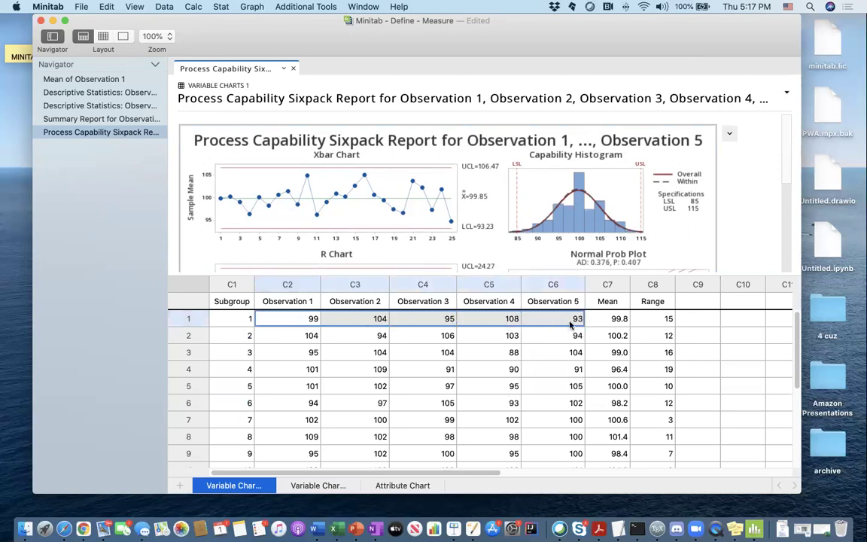
left_click(618, 320)
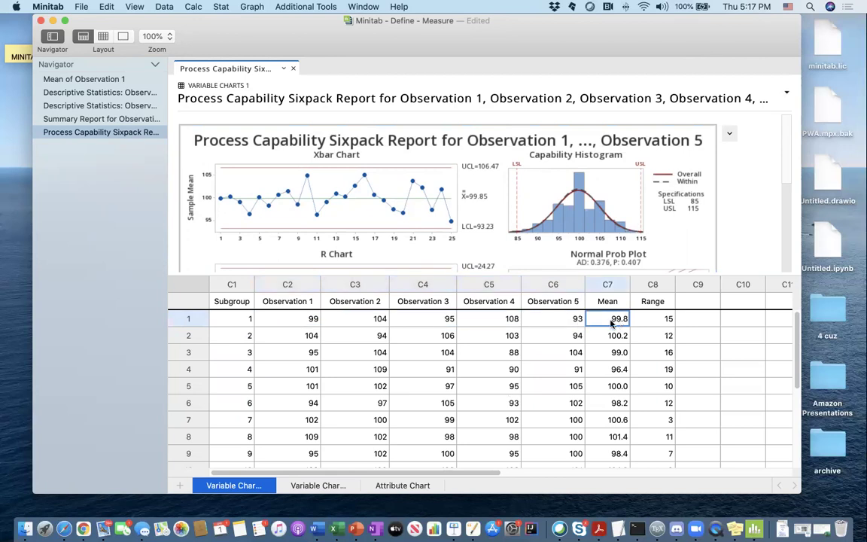
mouse_move(221, 202)
left_click(617, 337)
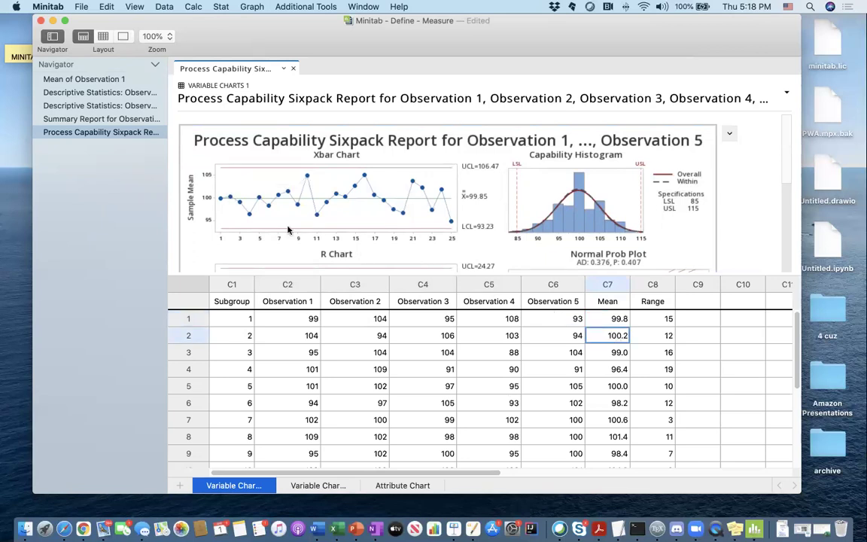
left_click(314, 319)
left_click_drag(314, 320, 536, 318)
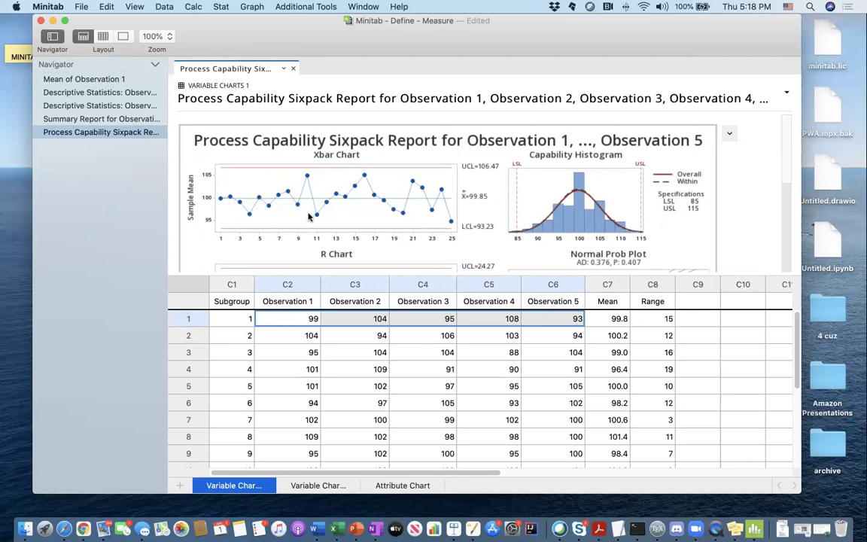
left_click(123, 36)
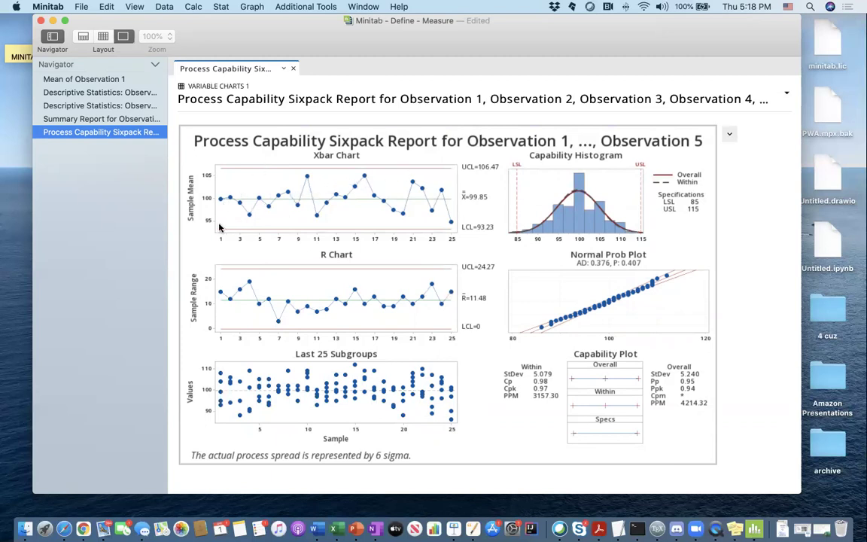
mouse_move(423, 191)
mouse_move(289, 301)
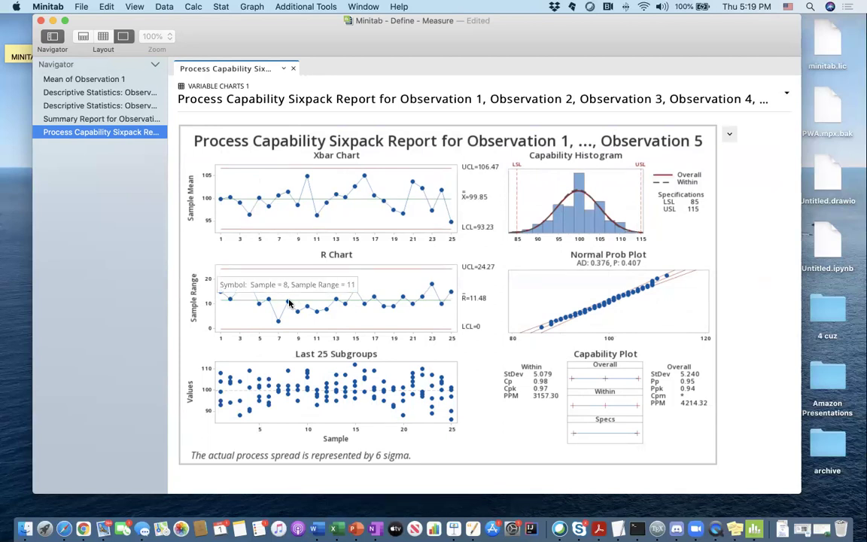
left_click(83, 36)
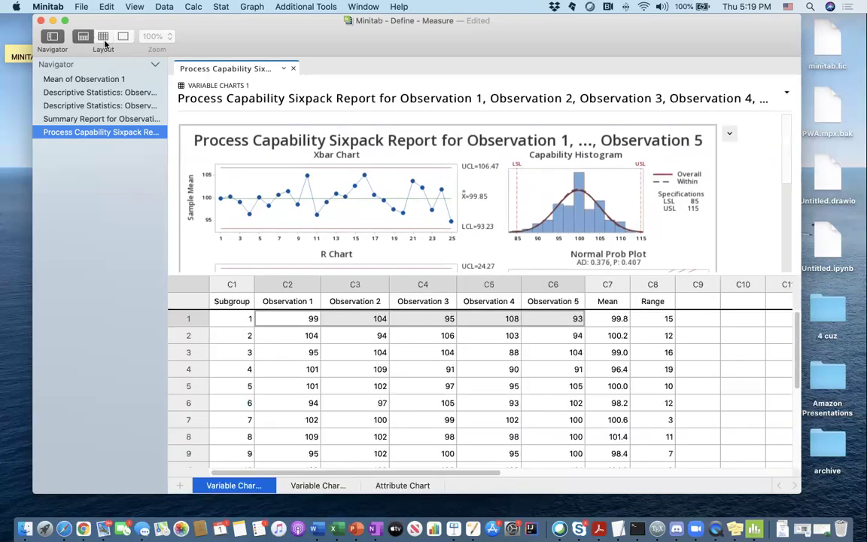
left_click(667, 337)
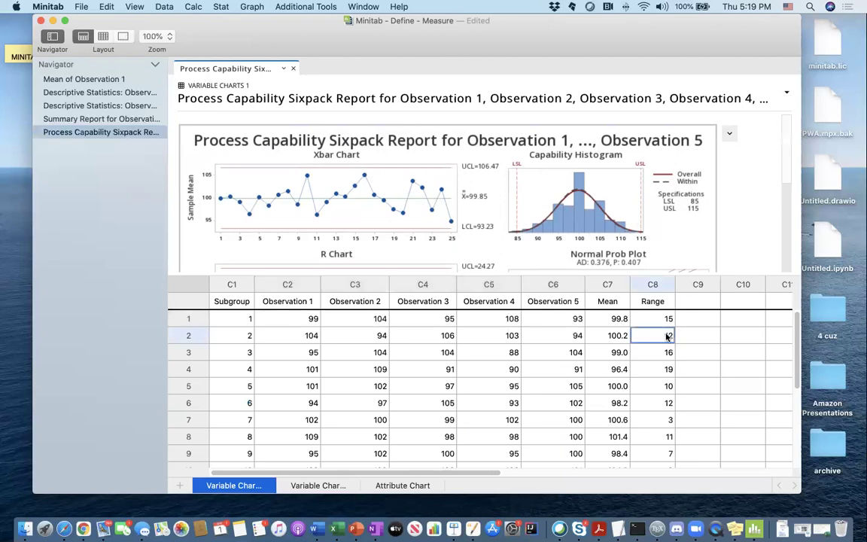
left_click(658, 320)
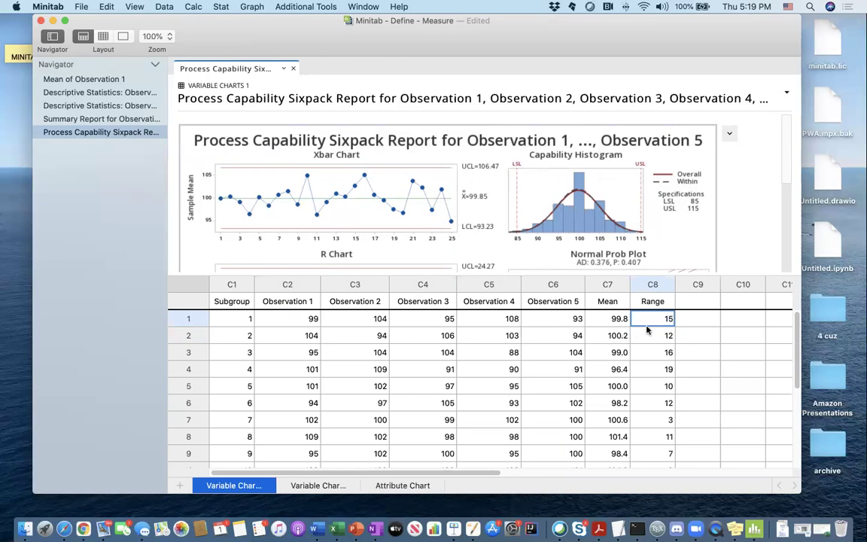
scroll(421, 194, "down", 3)
scroll(435, 202, "down", 1)
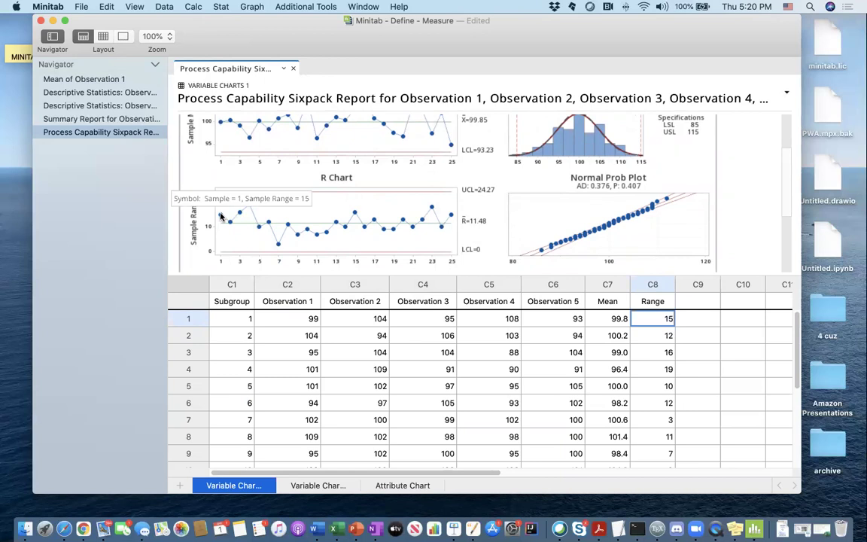
mouse_move(220, 217)
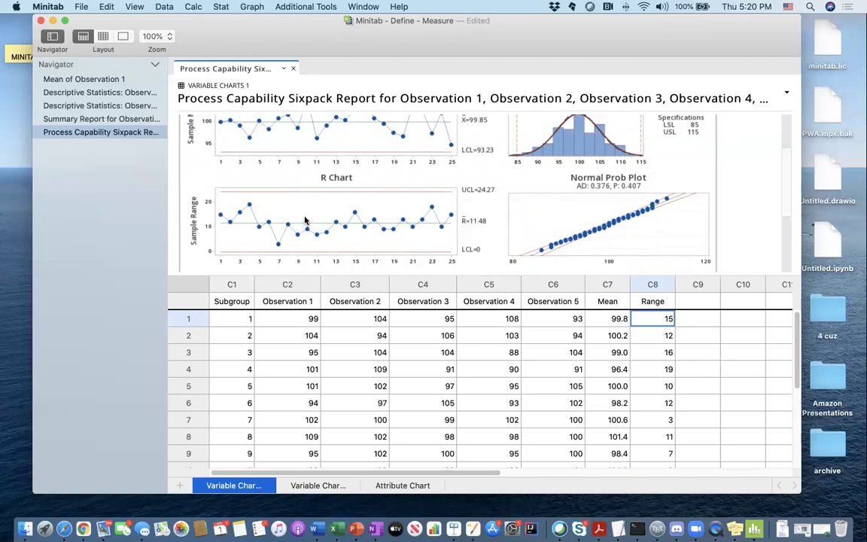
mouse_move(400, 226)
scroll(397, 213, "up", 2)
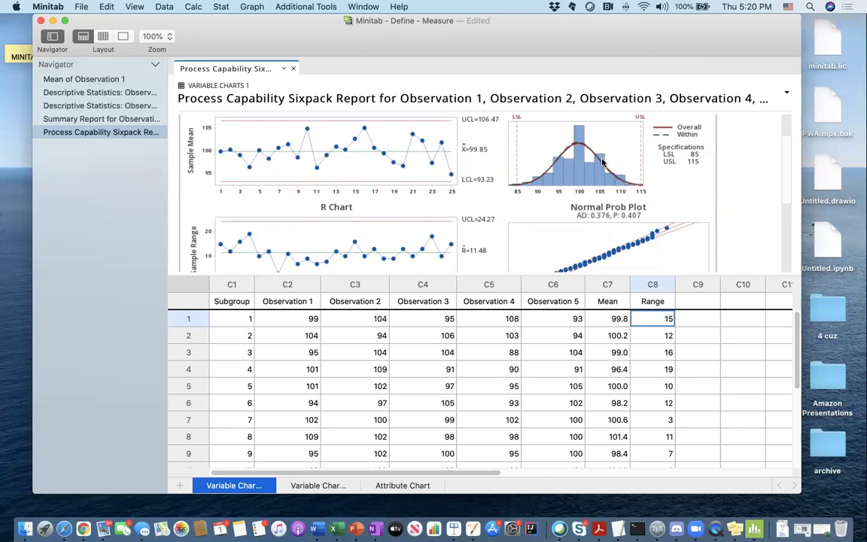
scroll(602, 162, "down", 5)
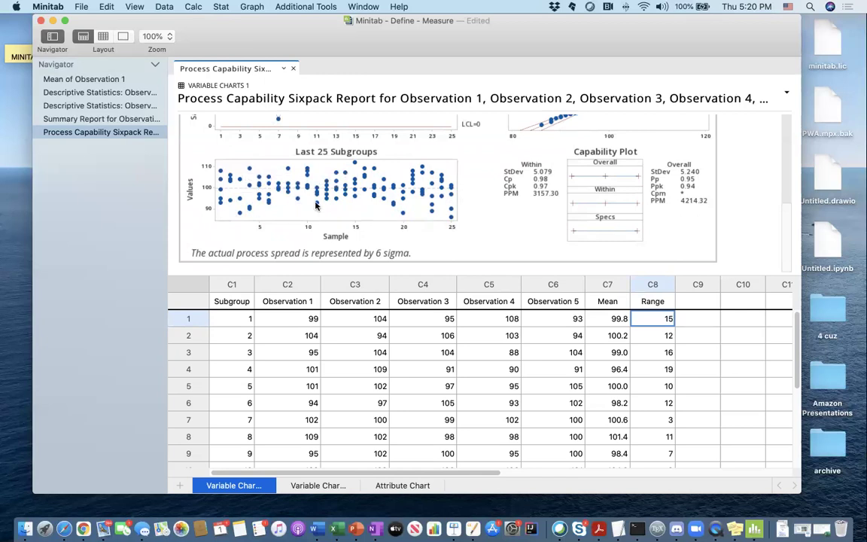
mouse_move(391, 204)
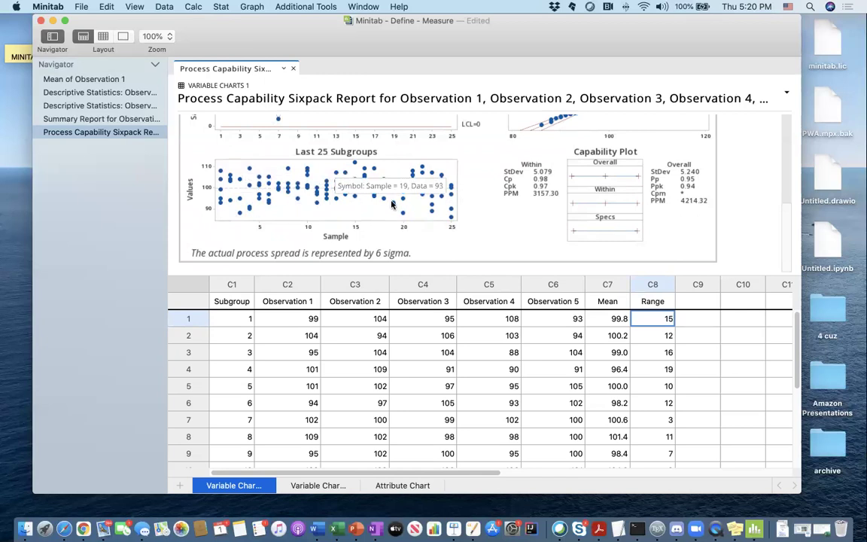
scroll(391, 204, "up", 5)
mouse_move(550, 227)
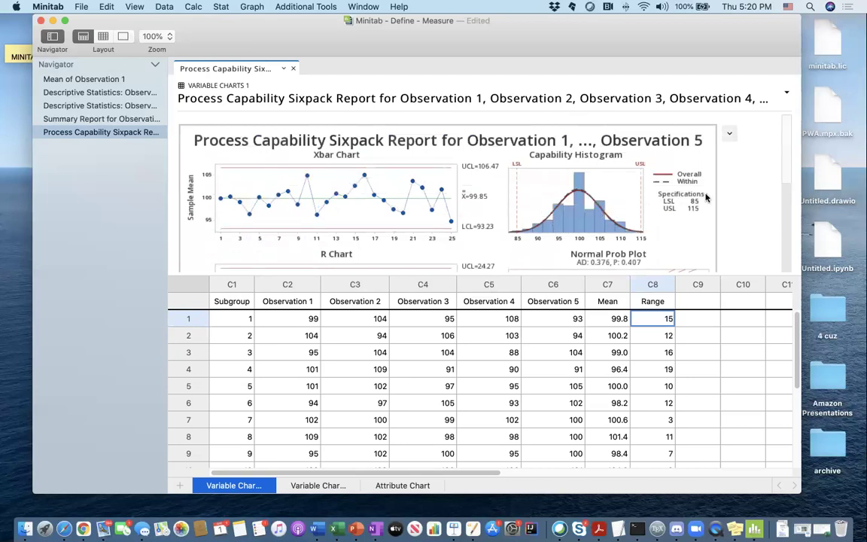
Step: Switch to the output-only layout so the sixpack report fills the view
left_click(123, 37)
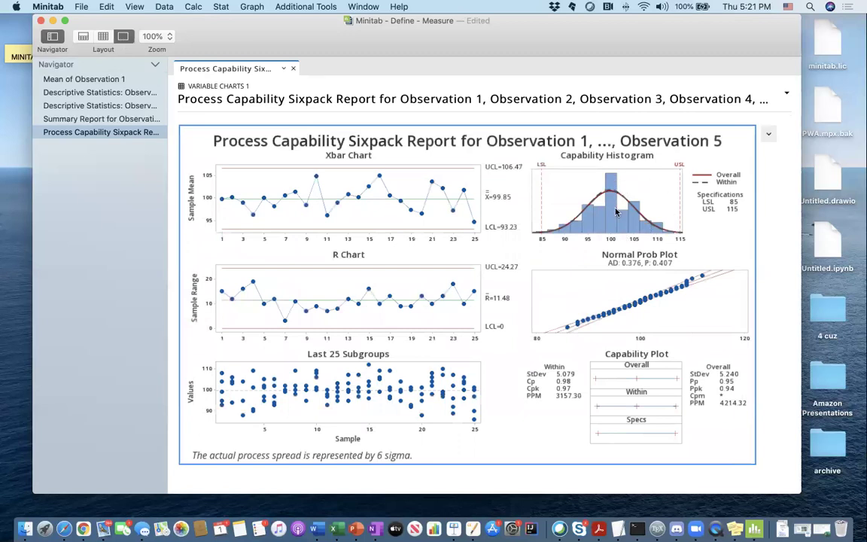
mouse_move(618, 224)
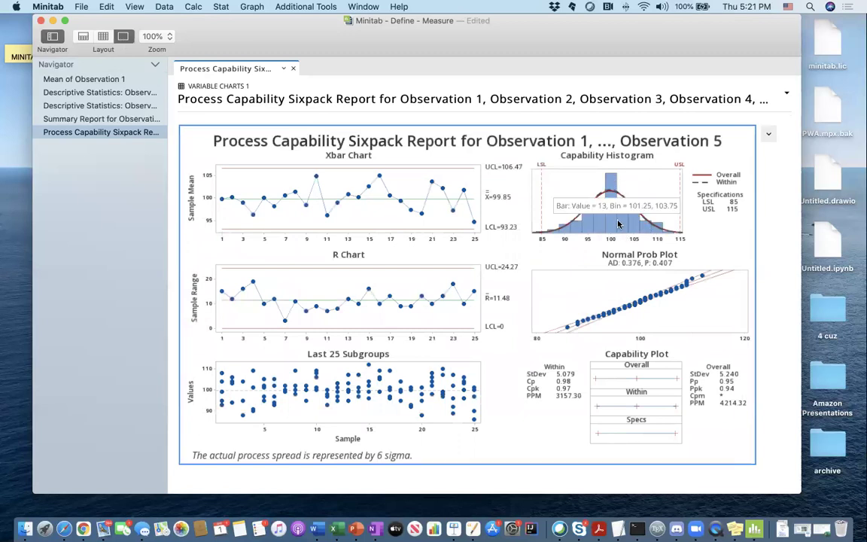